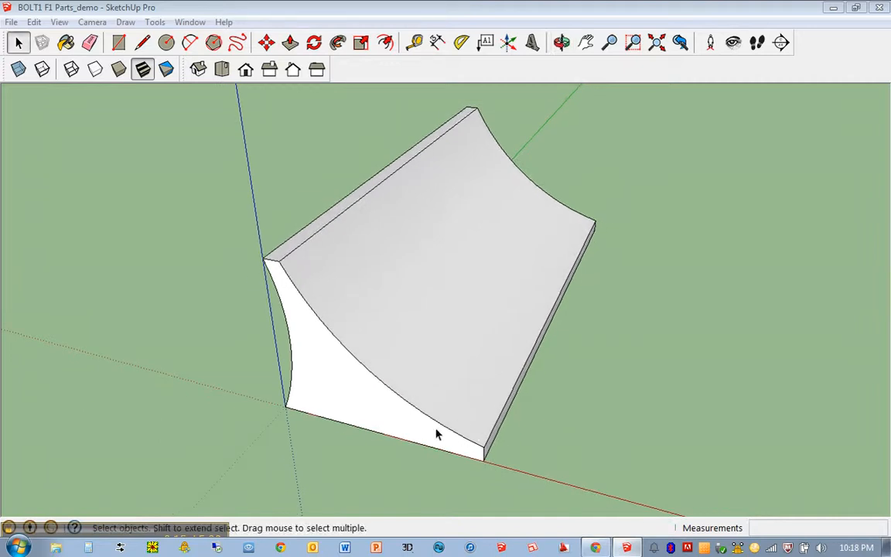
Place guide points 10 mm from the front bottom corner along both adjoining edges of the underside
middle_drag(500, 468, 453, 134)
scroll(453, 134, up, 2)
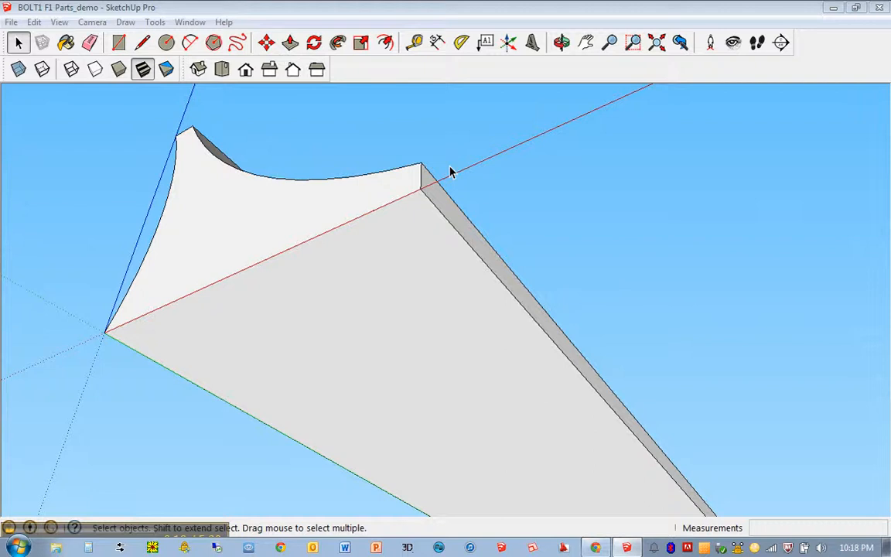
middle_drag(449, 173, 300, 245)
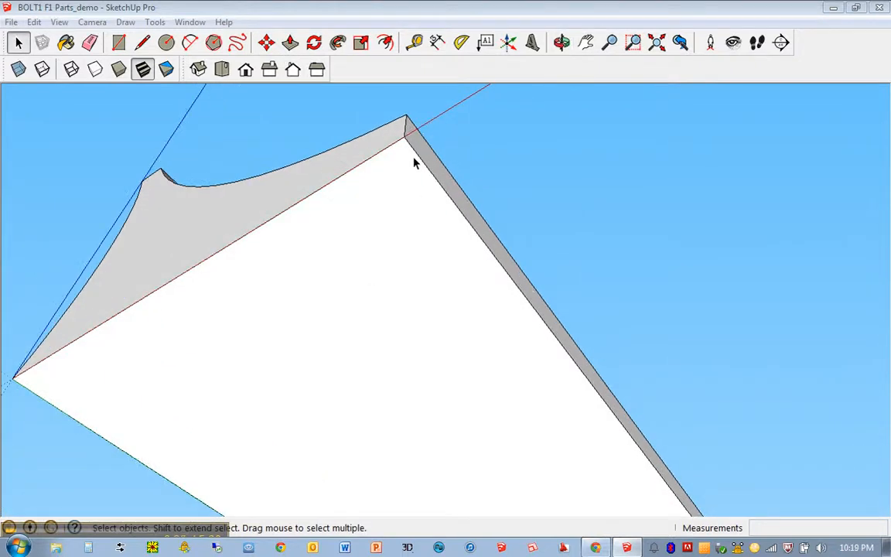
key(t)
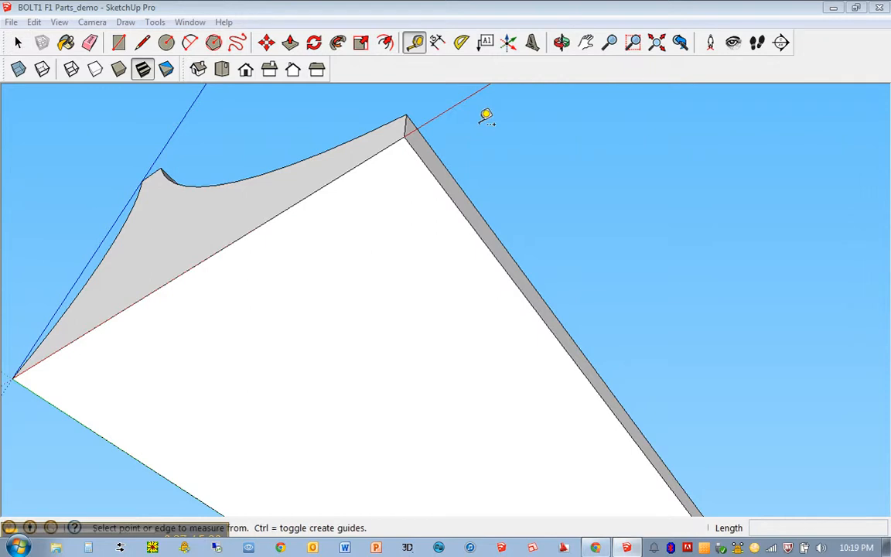
click(409, 127)
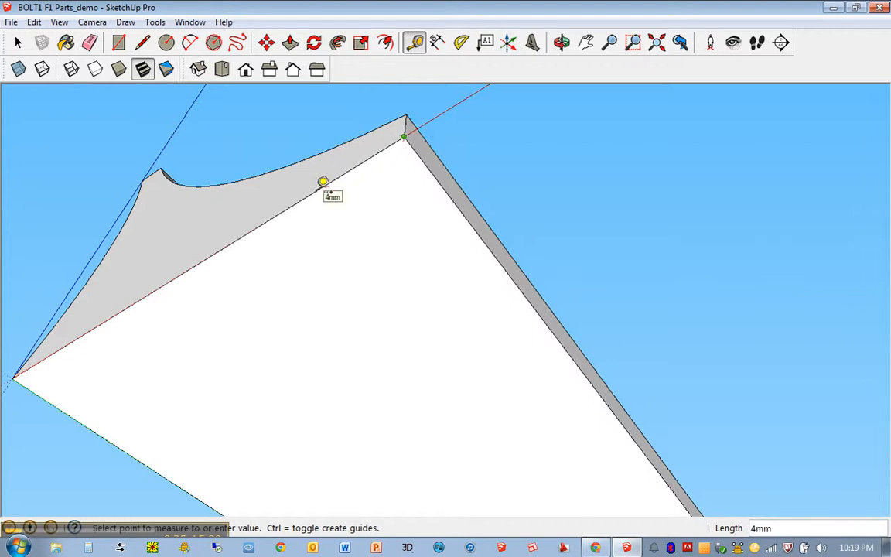
key(Return)
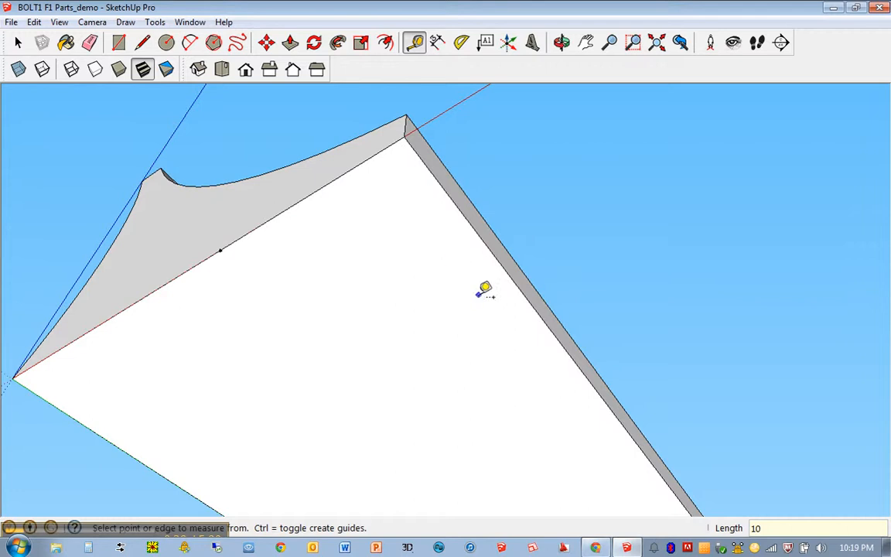
click(411, 126)
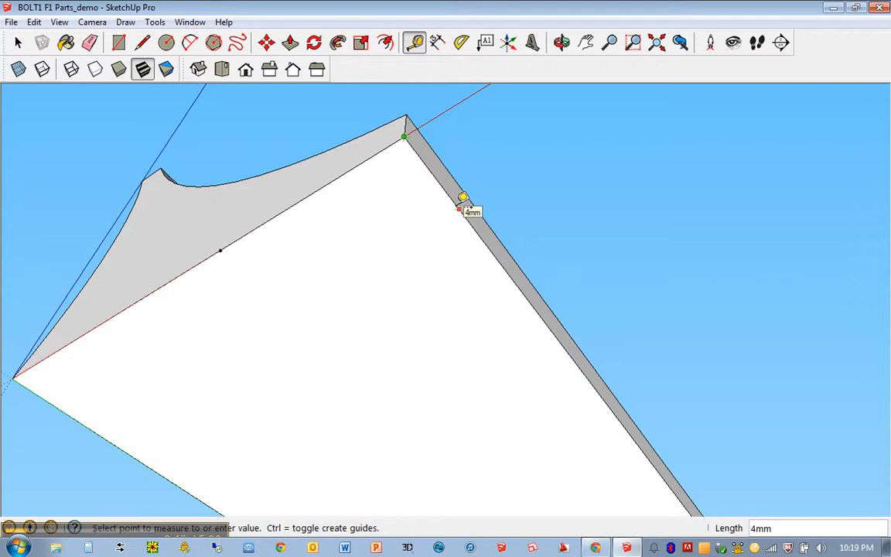
key(Return)
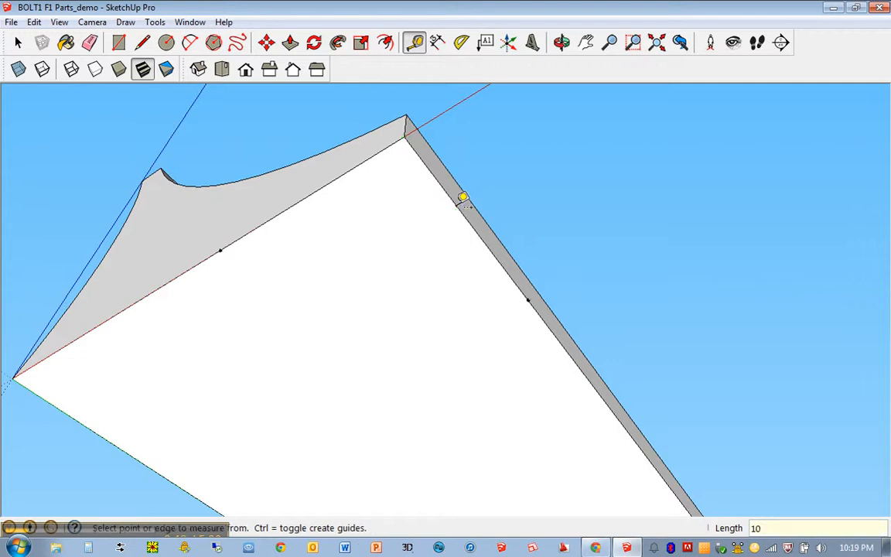
Draw an arc with a 3 mm bulge across the underside corner, joining the two guide points
key(a)
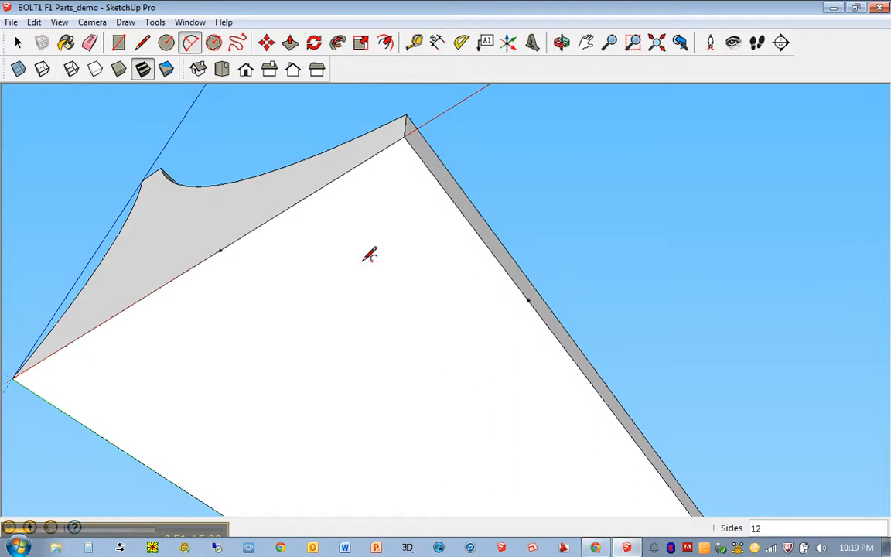
click(220, 249)
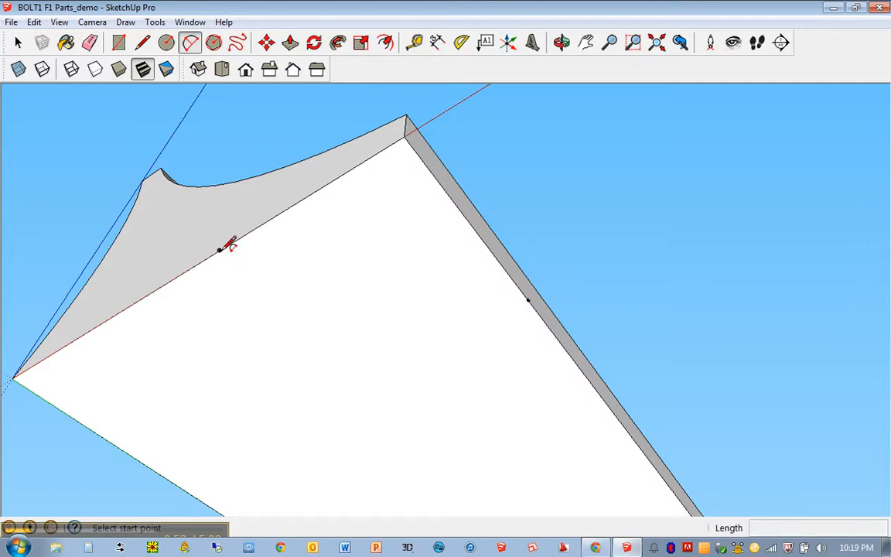
click(528, 300)
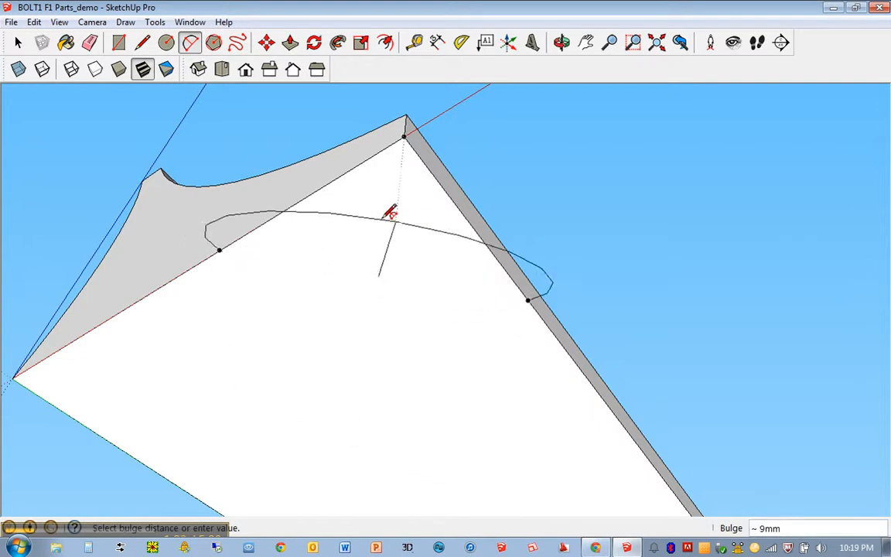
click(361, 232)
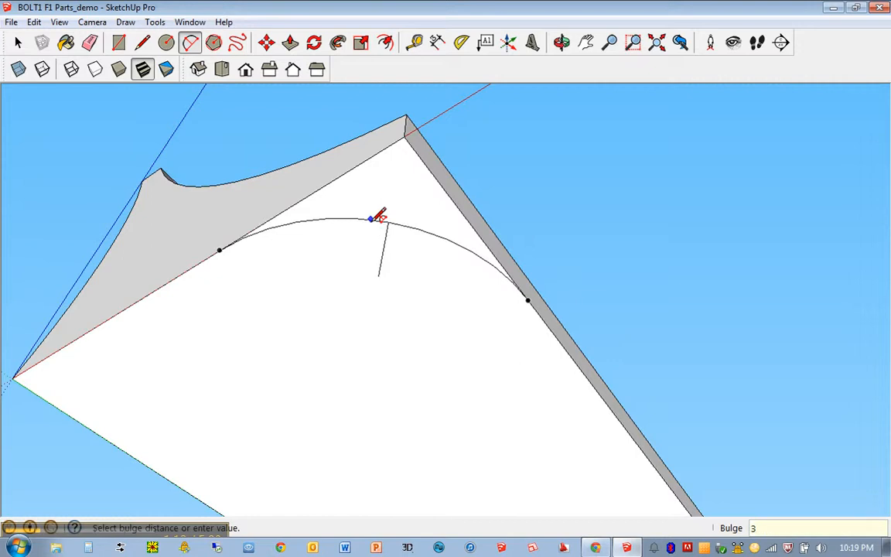
click(378, 217)
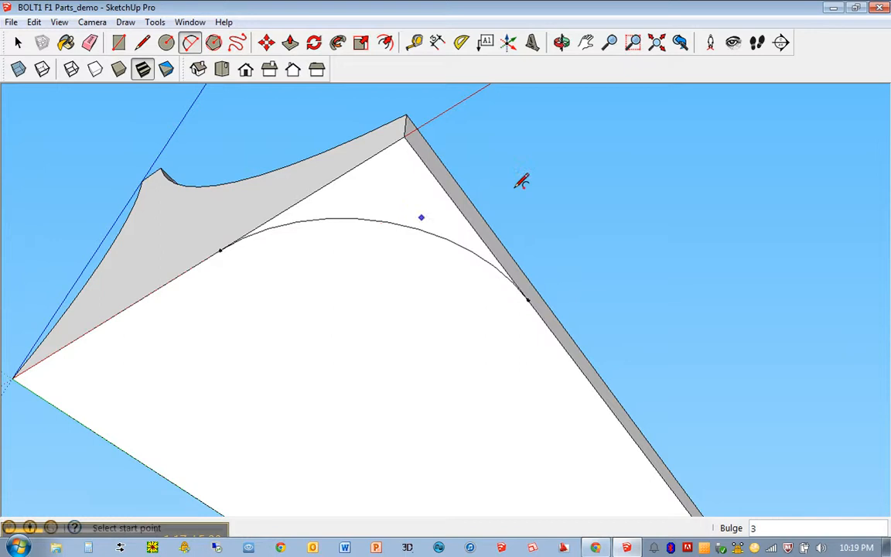
Push/Pull the corner face outside the arc upward 8 mm, through and above the curved top surface
middle_drag(521, 179, 547, 164)
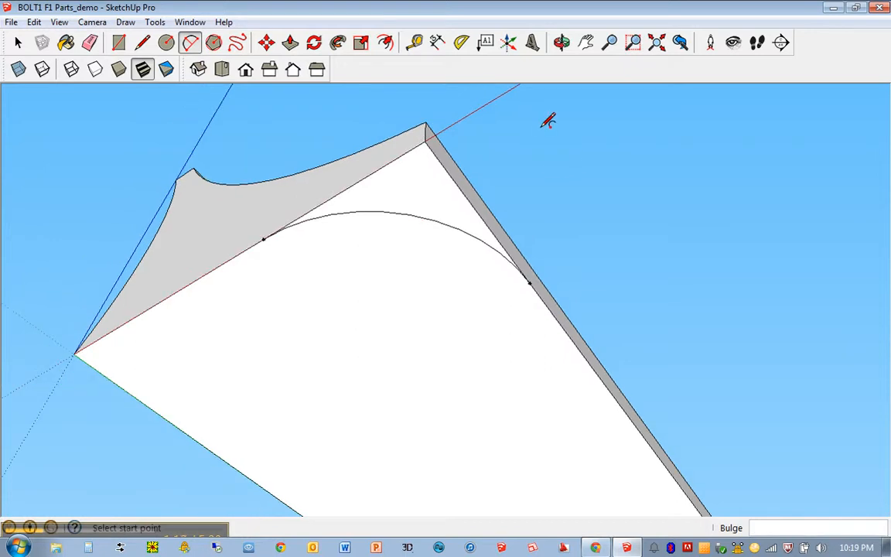
key(p)
middle_drag(533, 150, 582, 289)
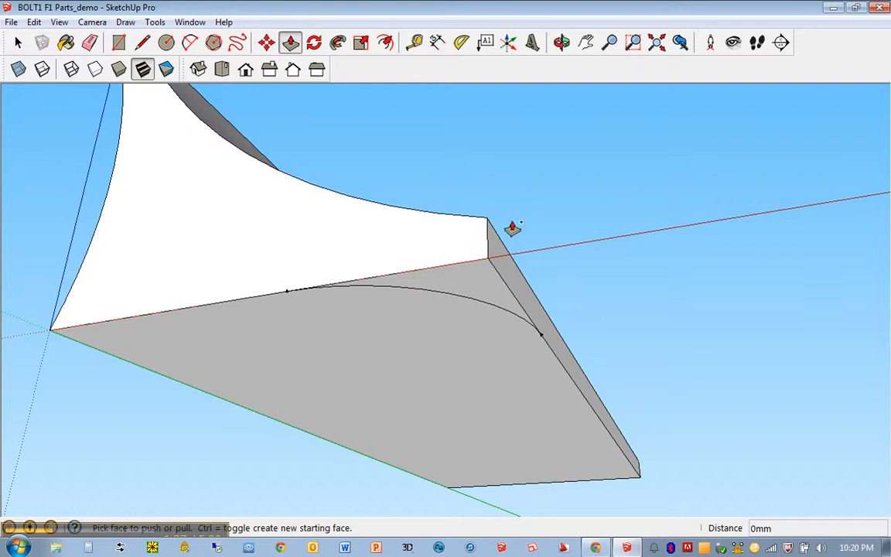
click(463, 282)
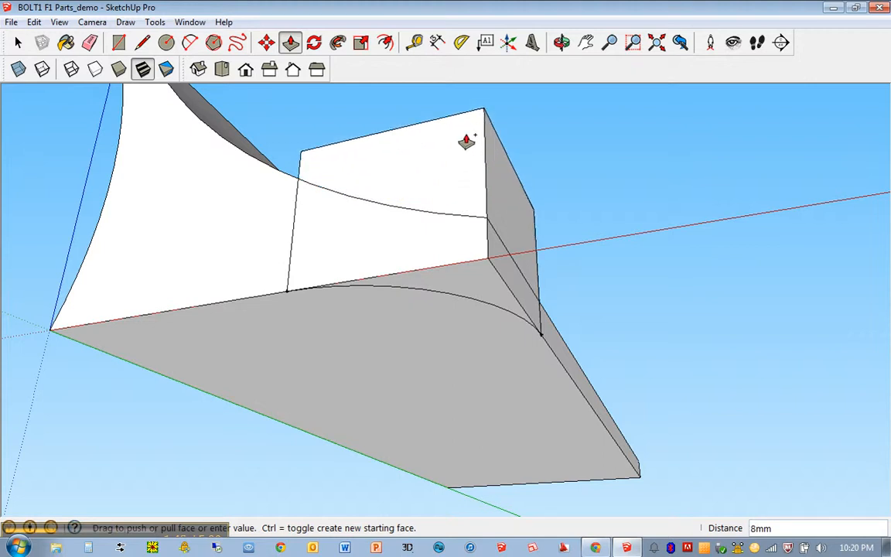
click(467, 142)
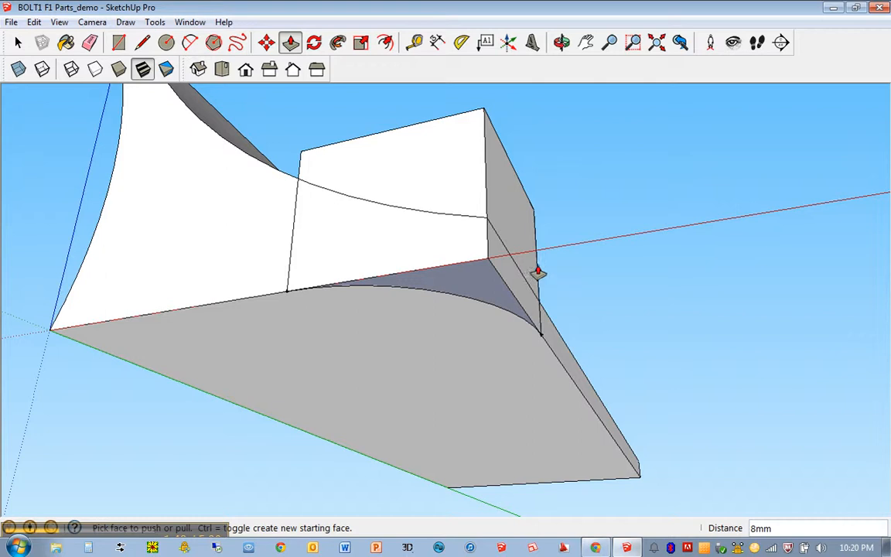
Select the whole connected part including the extruded corner block, and intersect its faces with the model
middle_drag(565, 209, 554, 469)
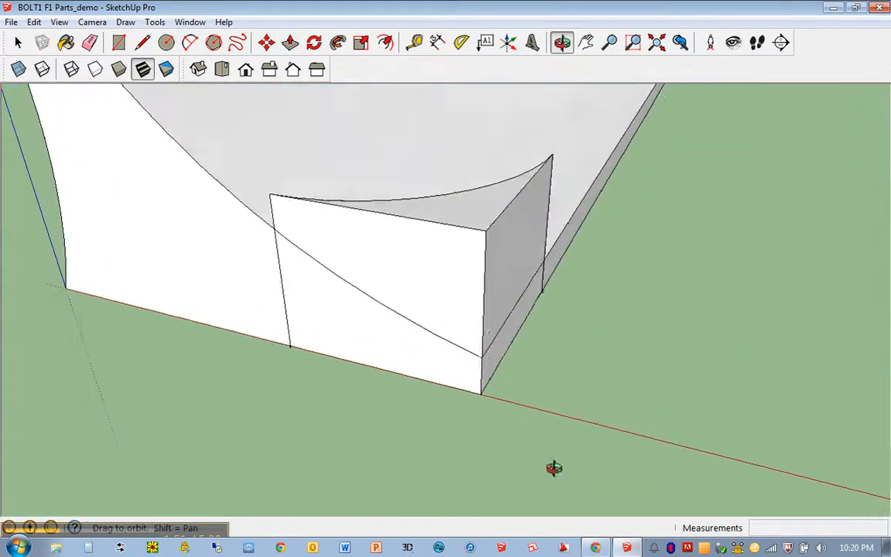
scroll(507, 224, down, 4)
scroll(502, 260, down, 3)
key(h)
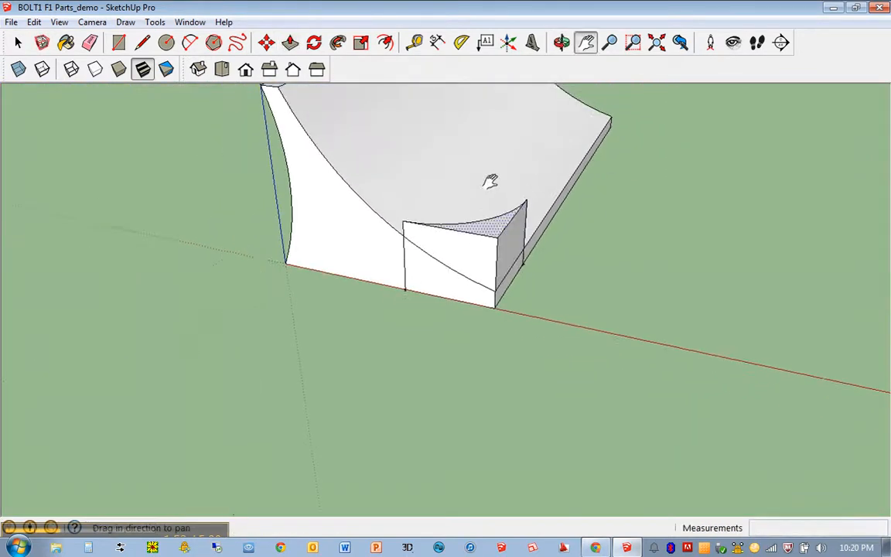
drag(490, 181, 471, 309)
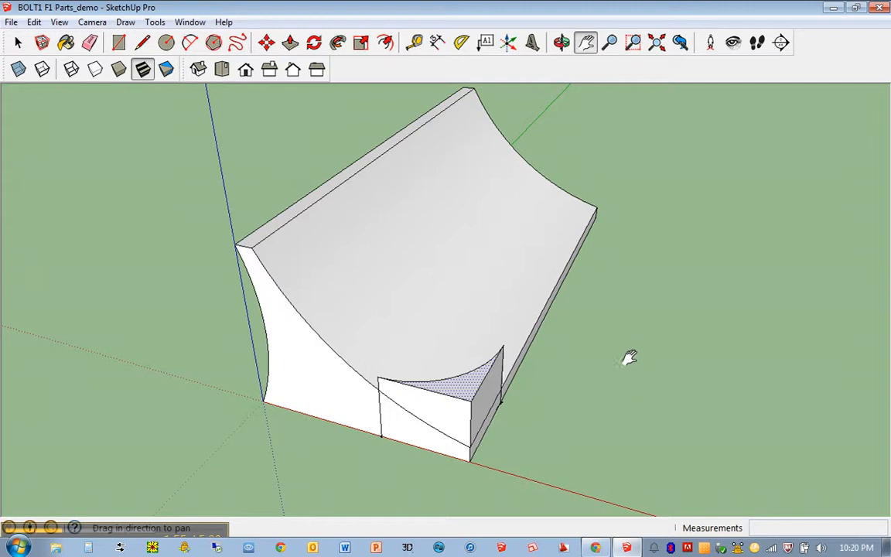
middle_drag(617, 353, 527, 287)
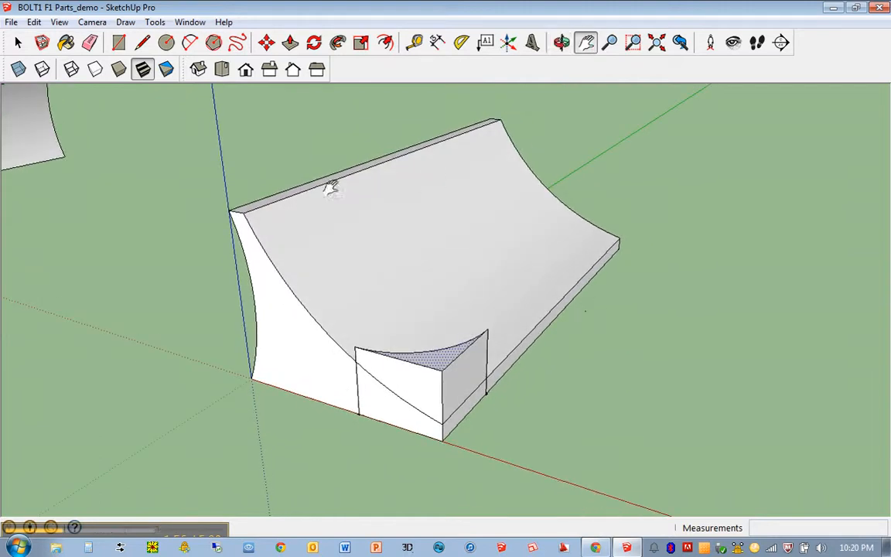
key(space)
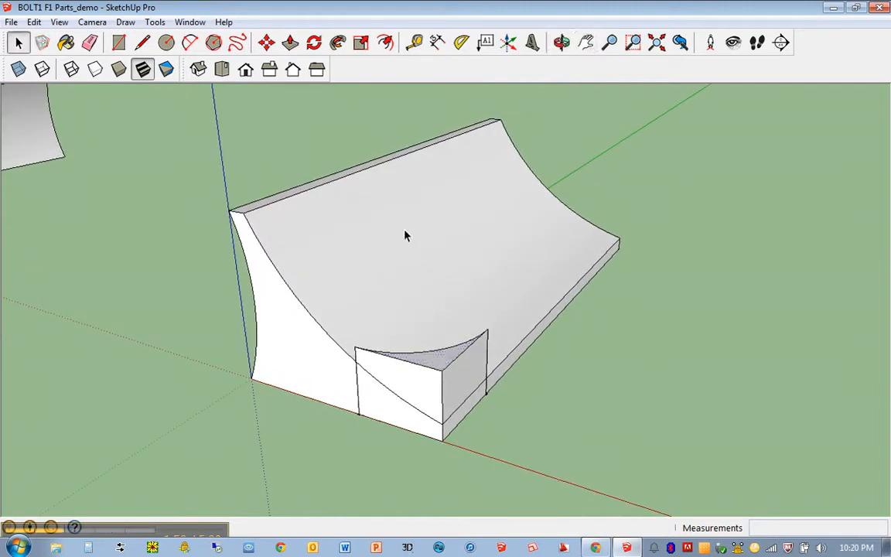
triple_click(379, 264)
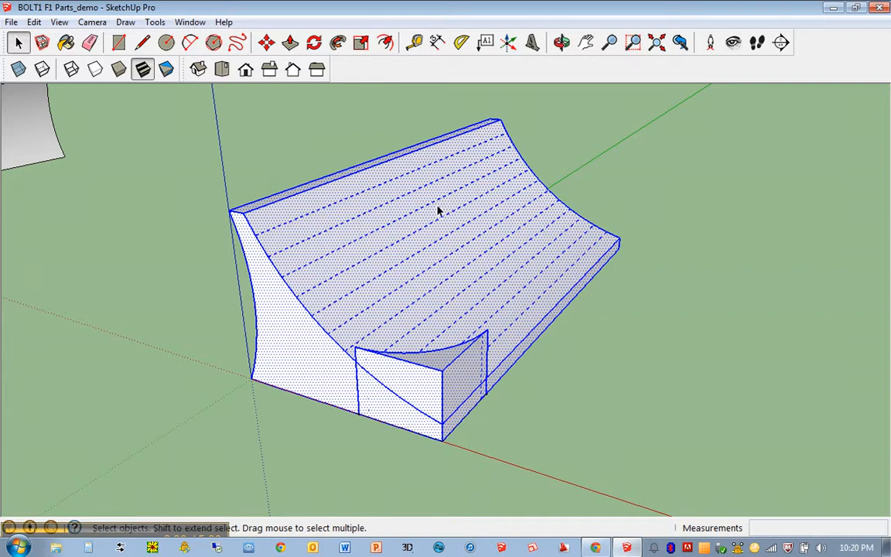
right_click(396, 253)
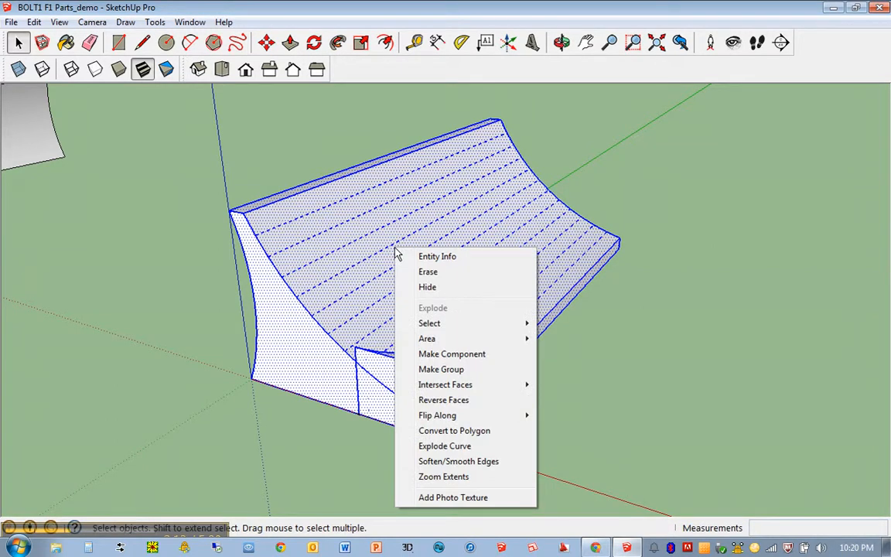
mouse_move(479, 391)
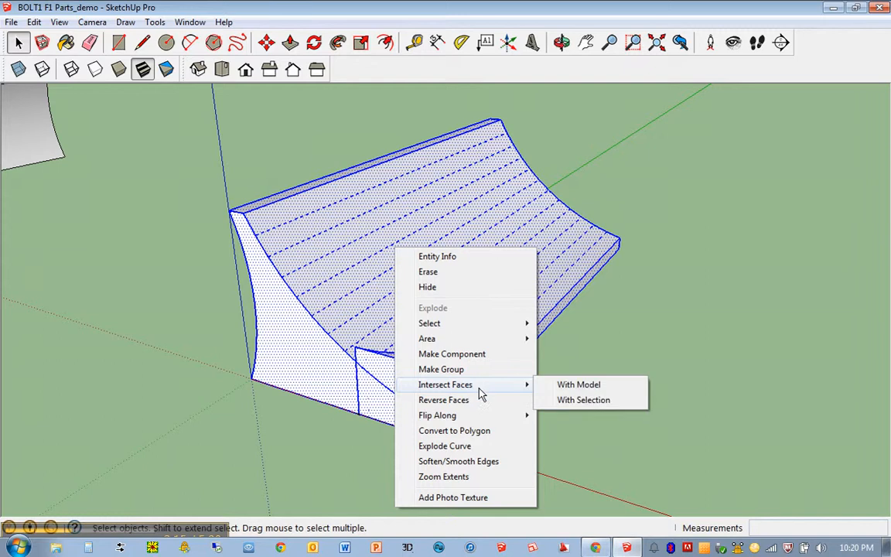
click(580, 389)
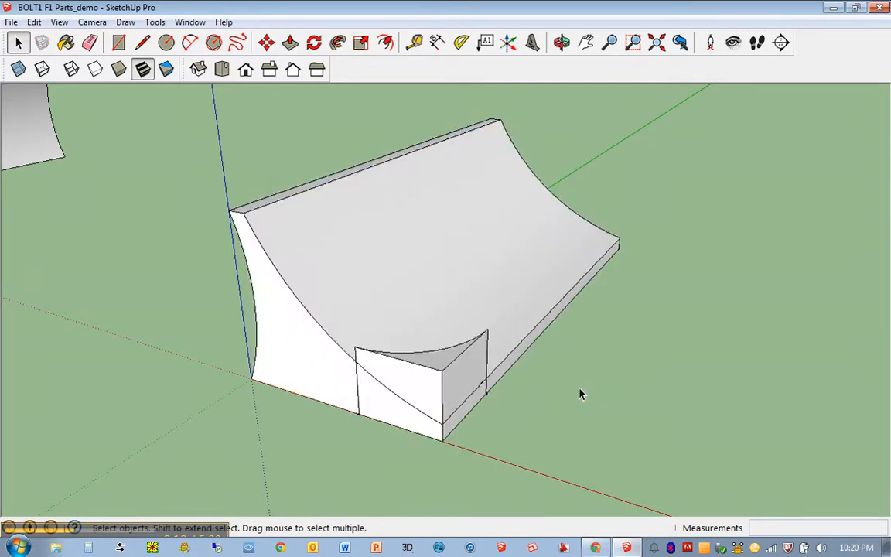
Erase the corner block's top edges, its outer vertical edge and its arc, plus the stray vertical line above the part's long front edge
scroll(425, 425, up, 4)
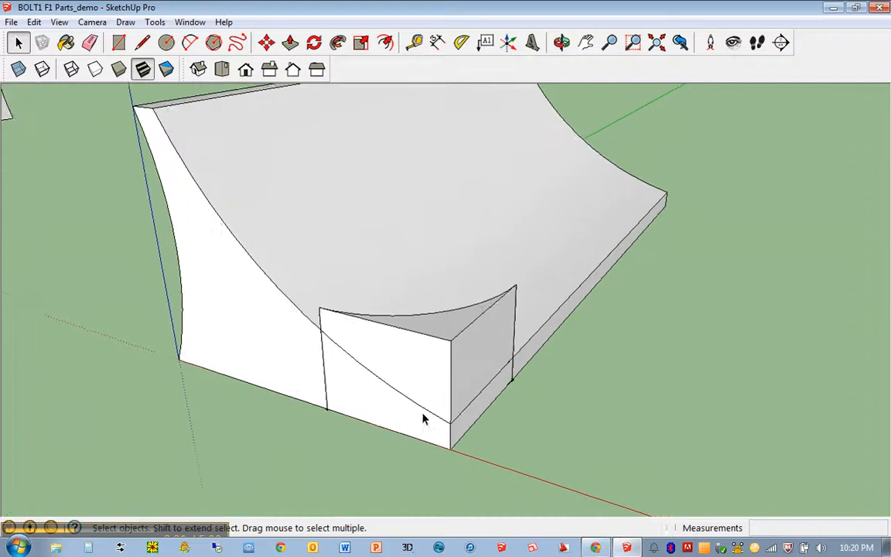
middle_drag(421, 417, 475, 313)
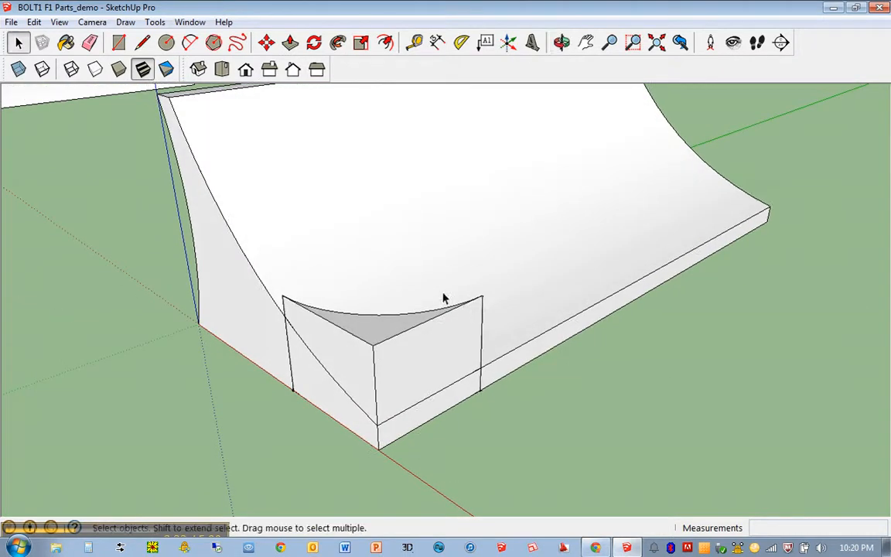
key(e)
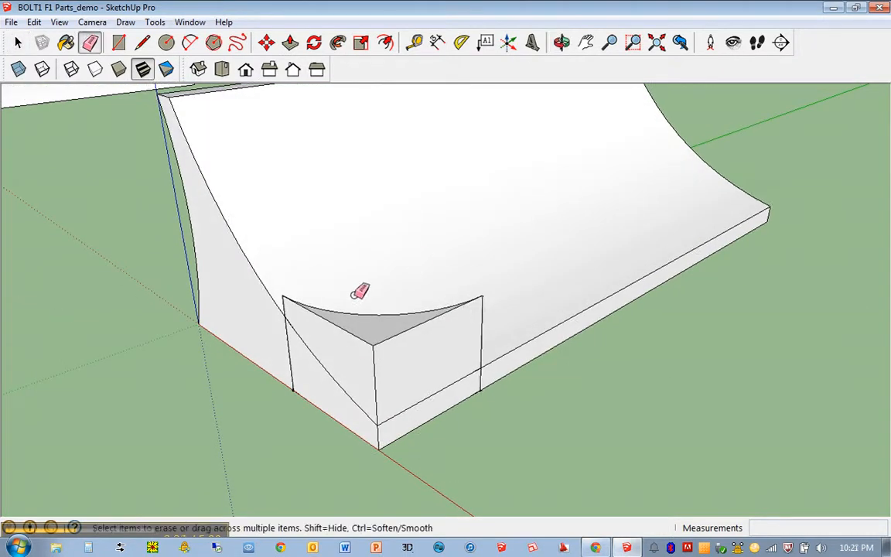
click(372, 344)
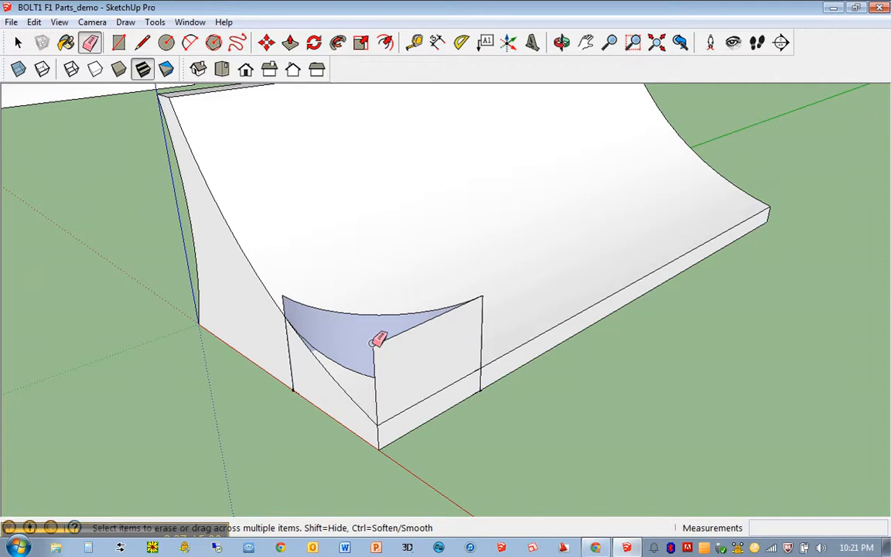
click(378, 348)
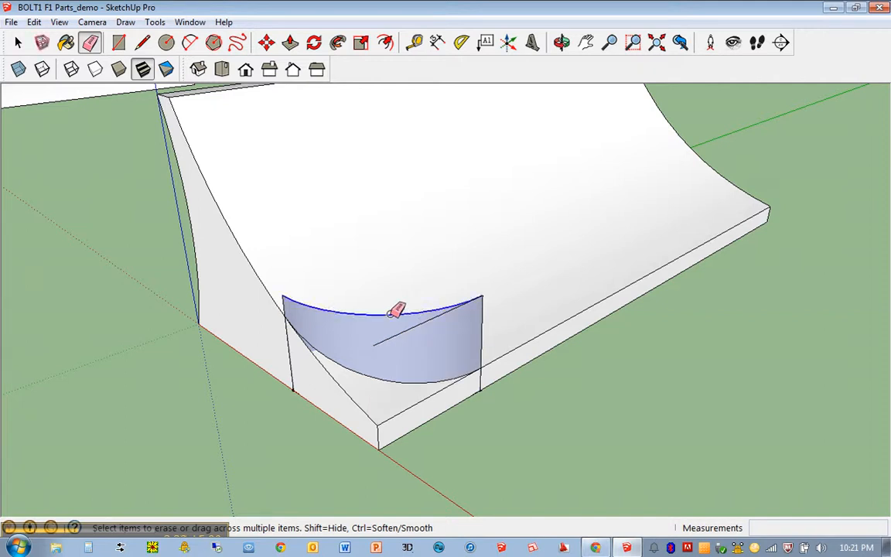
click(396, 312)
click(402, 332)
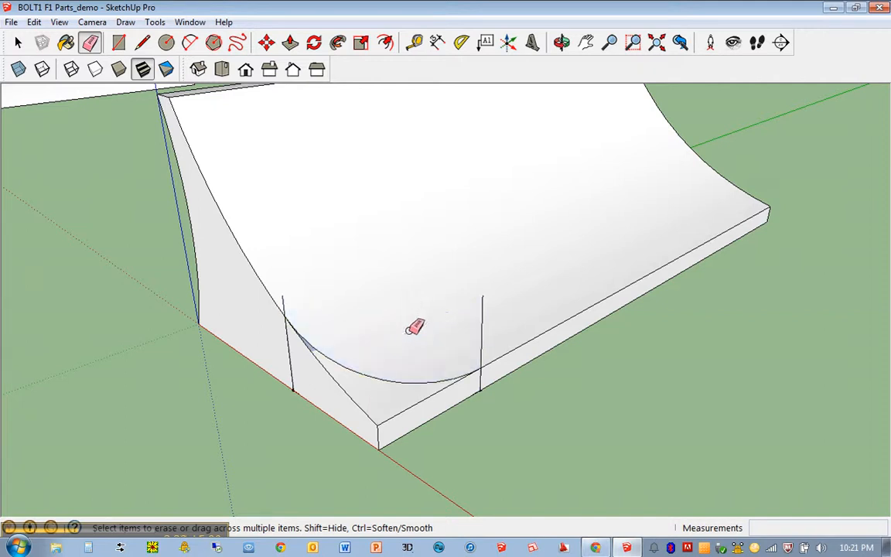
click(482, 324)
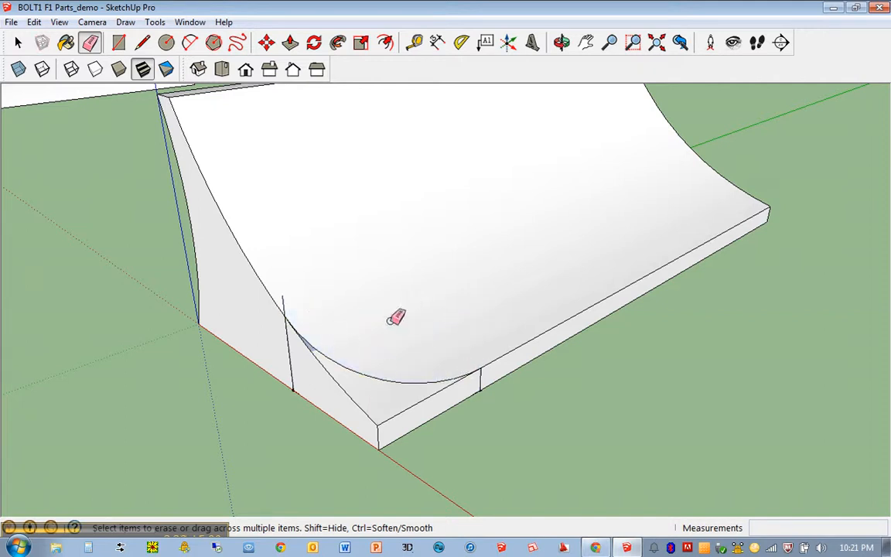
Erase the remaining sharp-corner edges outside the arc, from the curved top surface down to the underside
click(387, 421)
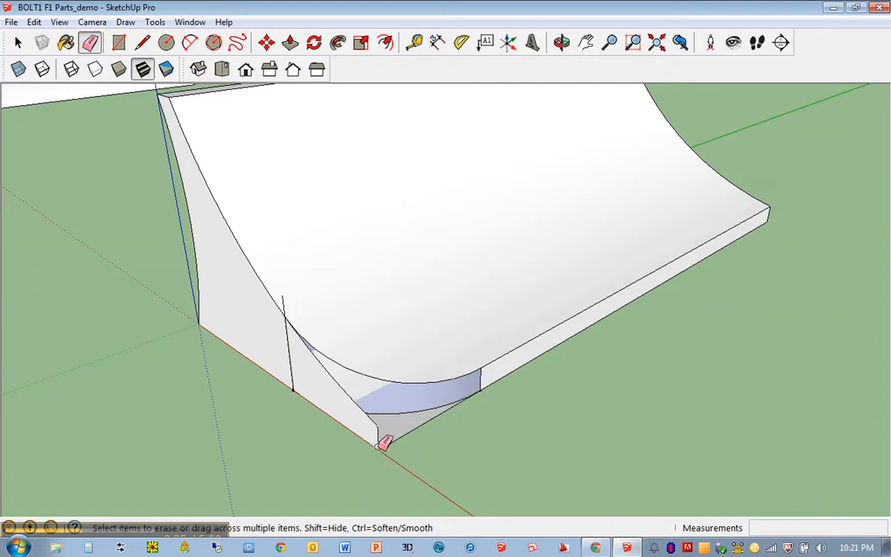
click(379, 440)
click(340, 383)
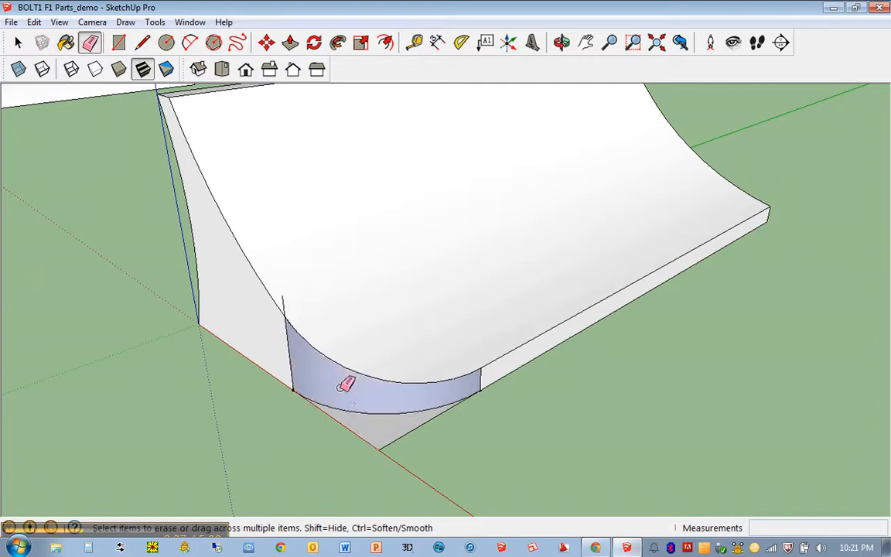
click(385, 443)
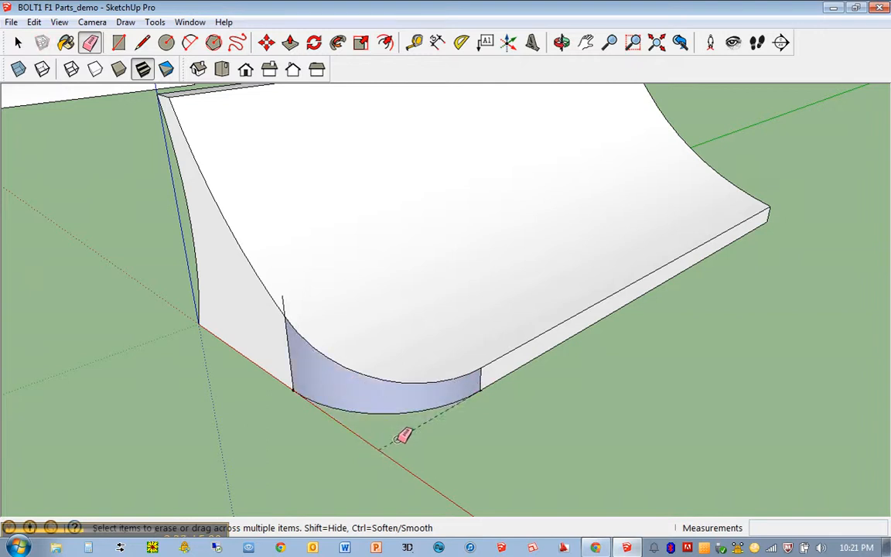
Erase the stray line projecting above the rounded corner at the part's side edge
click(284, 308)
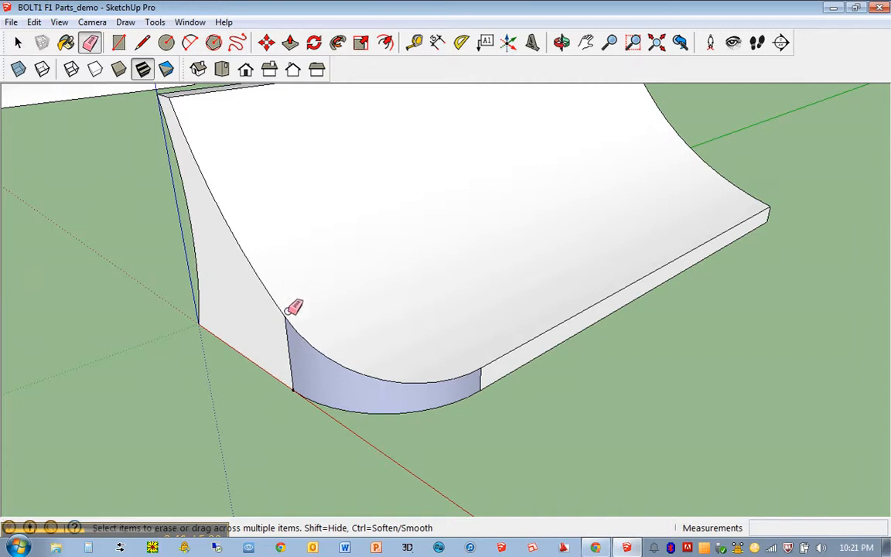
middle_drag(267, 426, 351, 449)
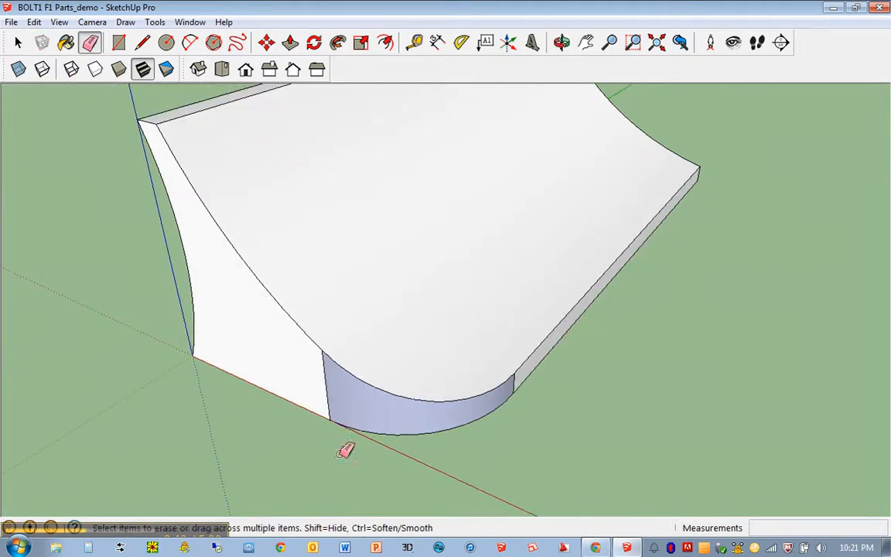
mouse_move(622, 376)
middle_down()
mouse_move(540, 364)
mouse_move(532, 262)
mouse_move(301, 450)
mouse_move(292, 511)
middle_up()
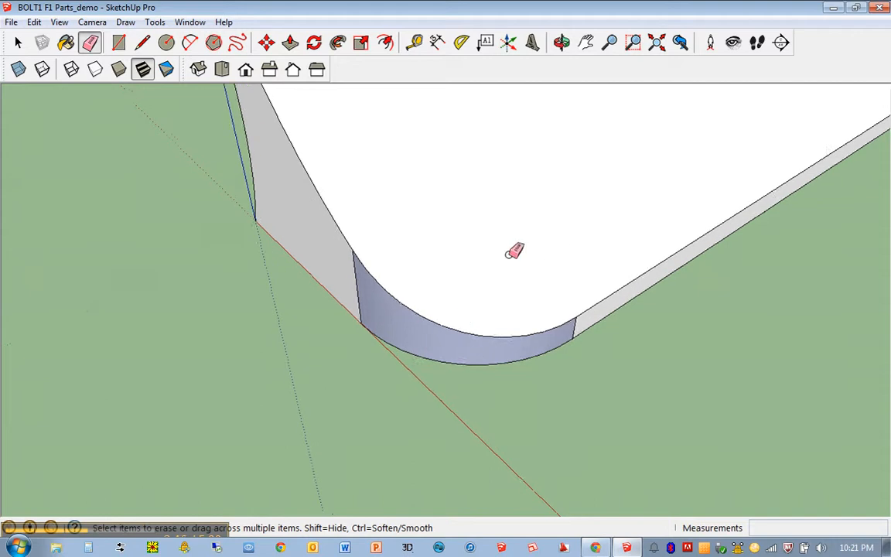
Reverse the rounded corner's blue back face so its front side points outward
key(space)
middle_drag(436, 343, 471, 378)
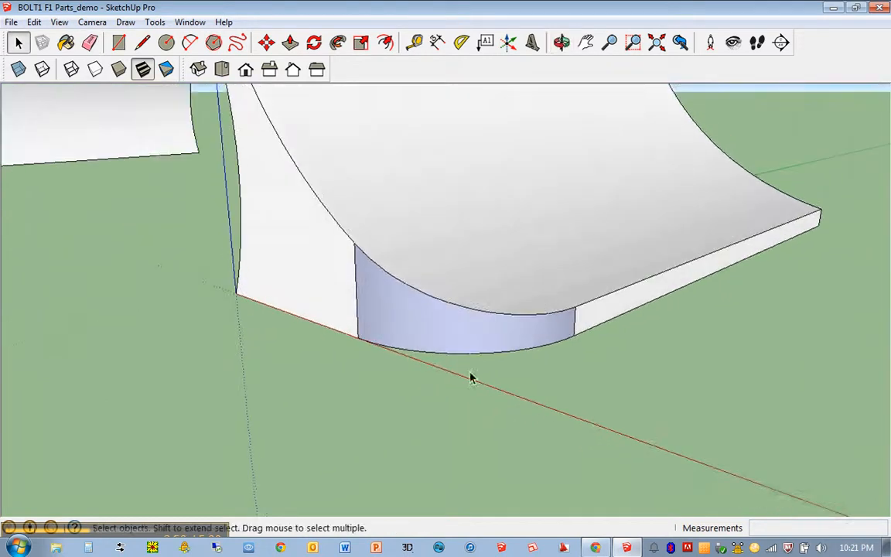
right_click(471, 332)
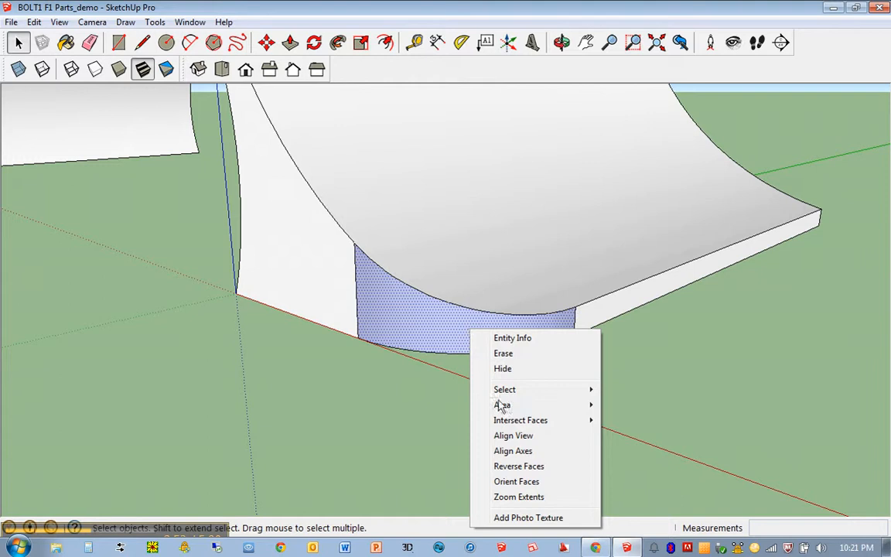
click(518, 466)
On the neighbouring block with concave sides, draw an arc between the two top front corners, bulging 3 mm inward along the green axis
scroll(473, 409, down, 4)
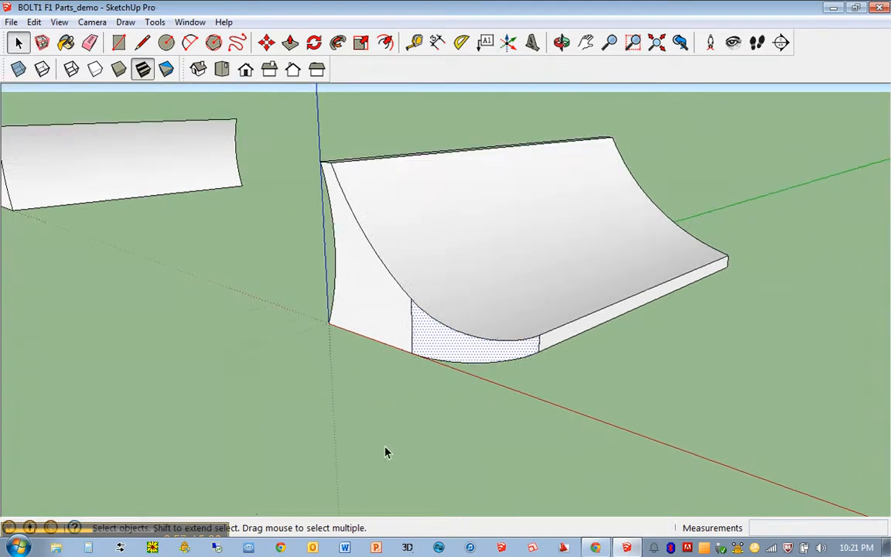
middle_drag(493, 396, 720, 277)
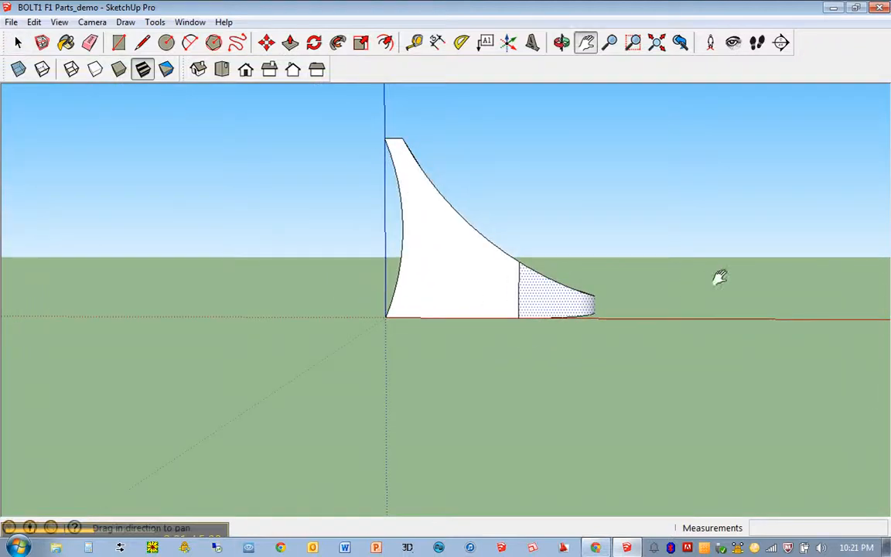
mouse_move(756, 276)
mouse_down()
mouse_move(545, 324)
mouse_move(21, 313)
mouse_up()
mouse_move(880, 299)
mouse_down()
mouse_move(582, 362)
mouse_move(290, 337)
mouse_up()
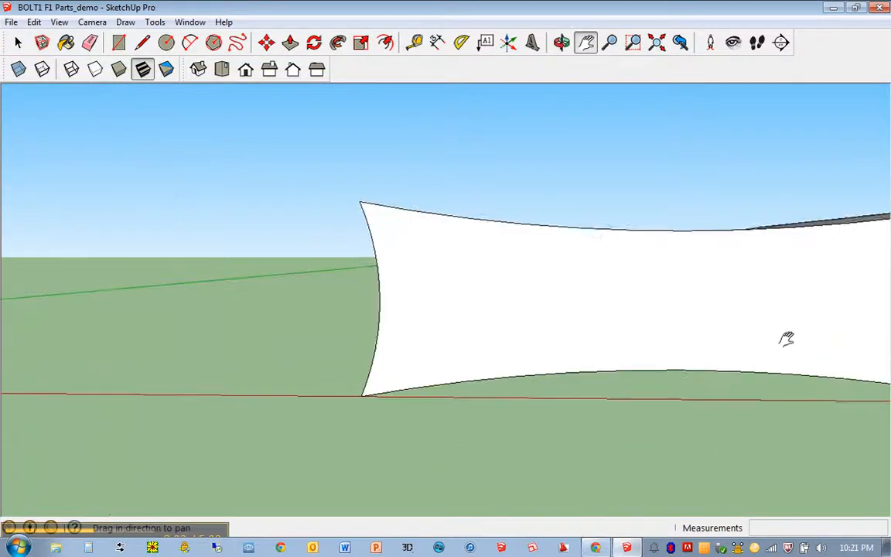
drag(785, 339, 641, 346)
scroll(641, 352, down, 2)
middle_drag(642, 360, 658, 322)
shift+middle_drag(413, 300, 414, 299)
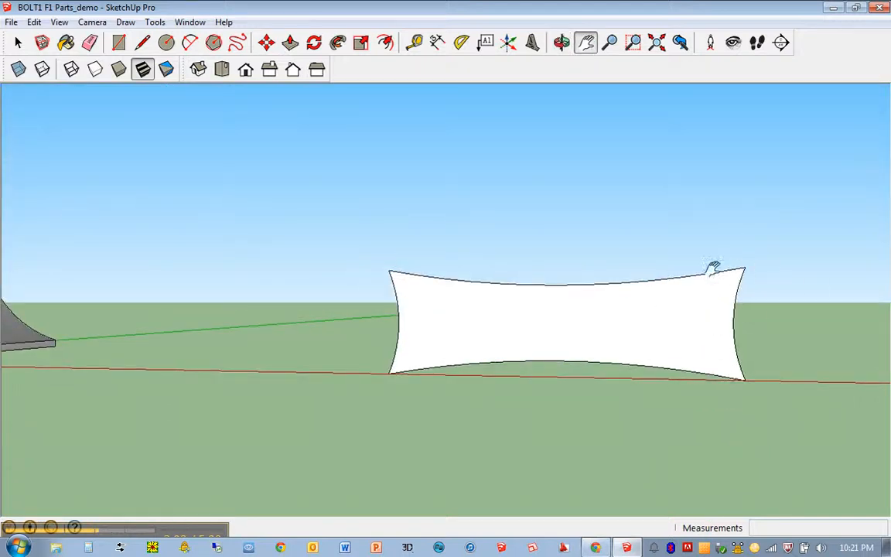
middle_drag(627, 272, 477, 456)
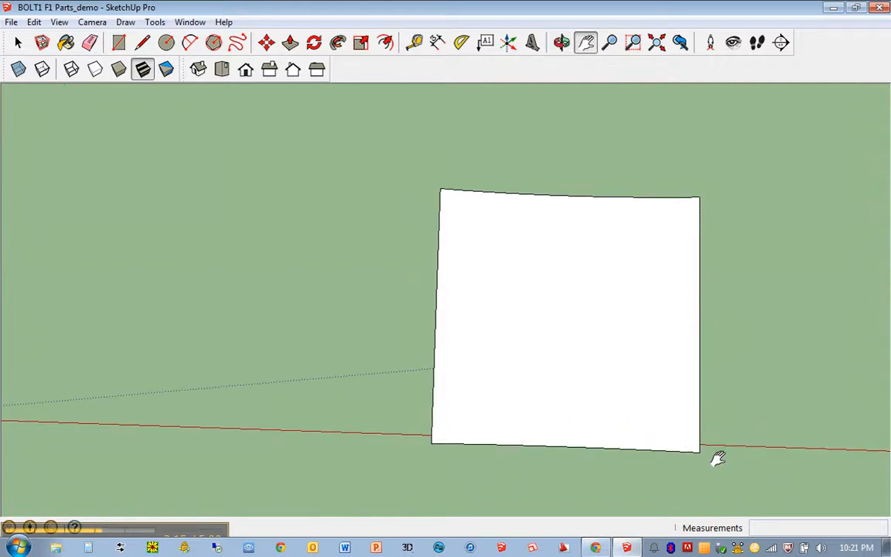
mouse_move(717, 459)
middle_down()
mouse_move(734, 459)
mouse_move(727, 472)
middle_up()
scroll(723, 475, up, 3)
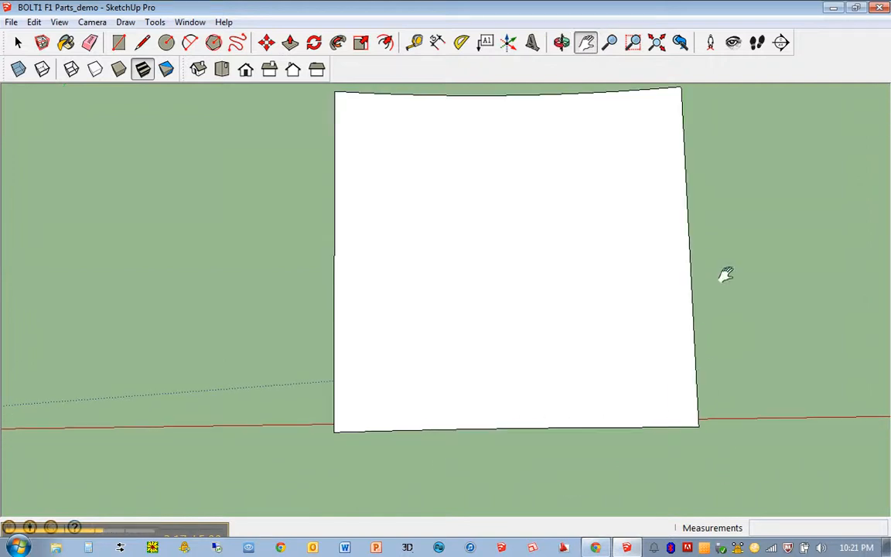
middle_drag(726, 275, 719, 295)
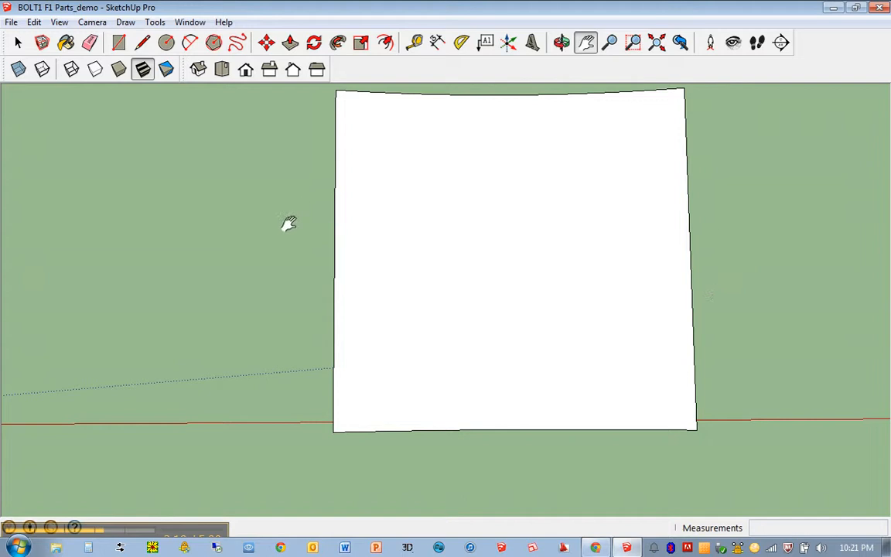
key(a)
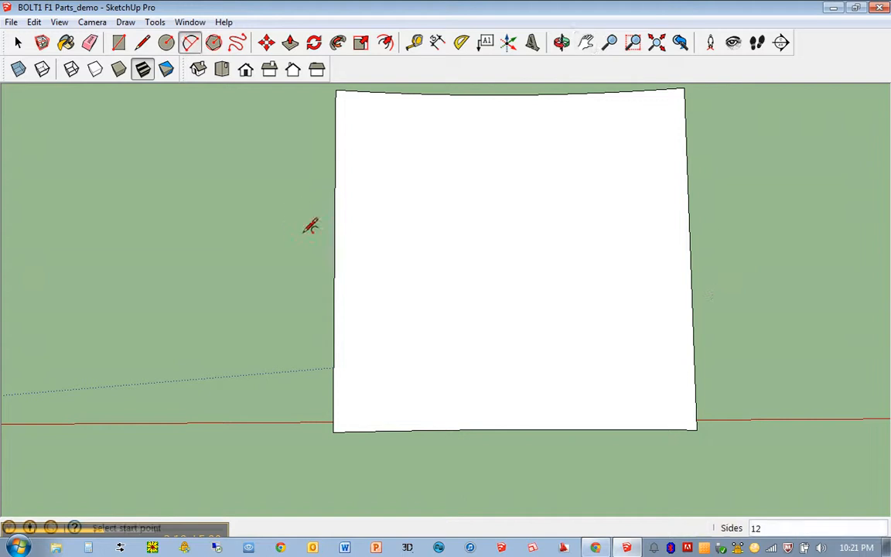
click(334, 430)
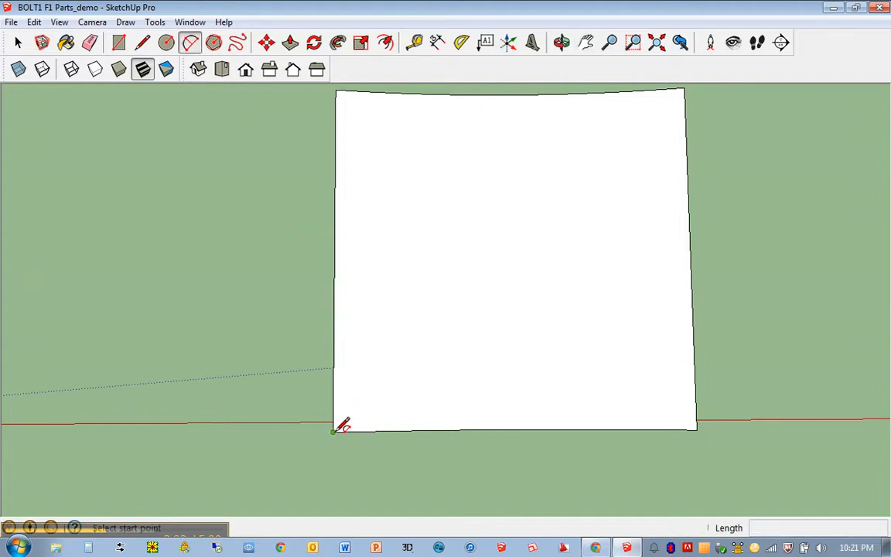
click(697, 429)
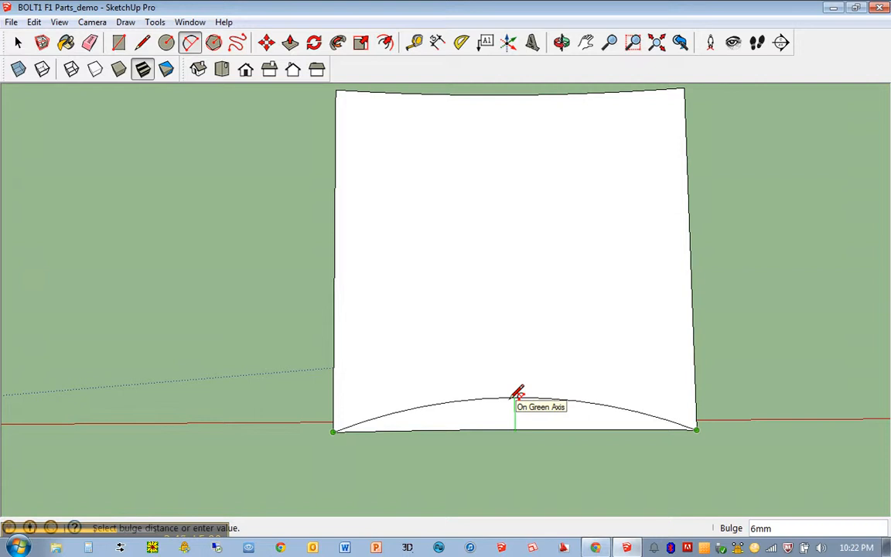
key(Return)
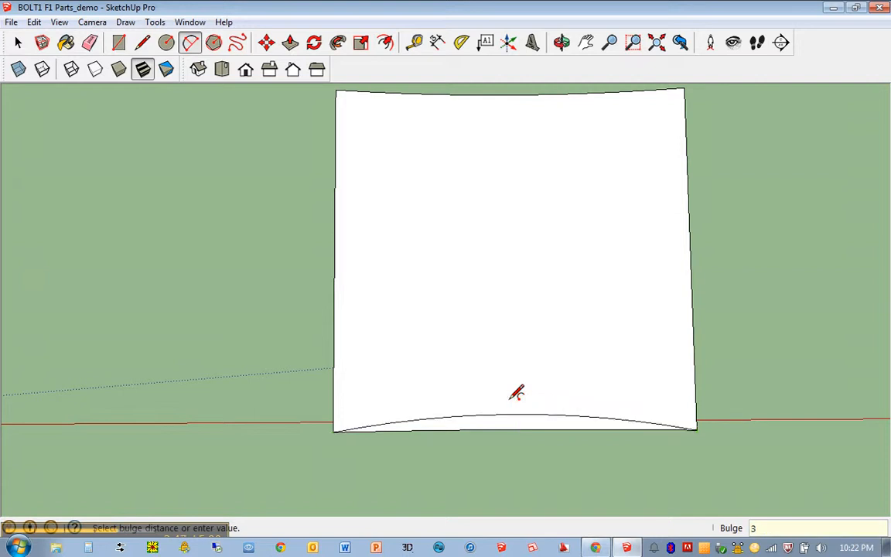
Draw a straight line between the same two top front corners to close the arc into a flat face
middle_drag(670, 459, 411, 137)
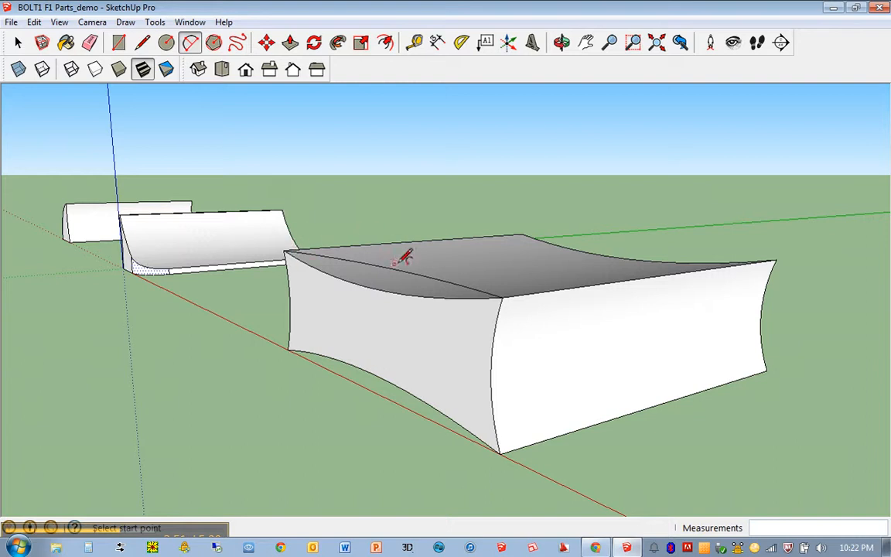
middle_drag(400, 274, 457, 312)
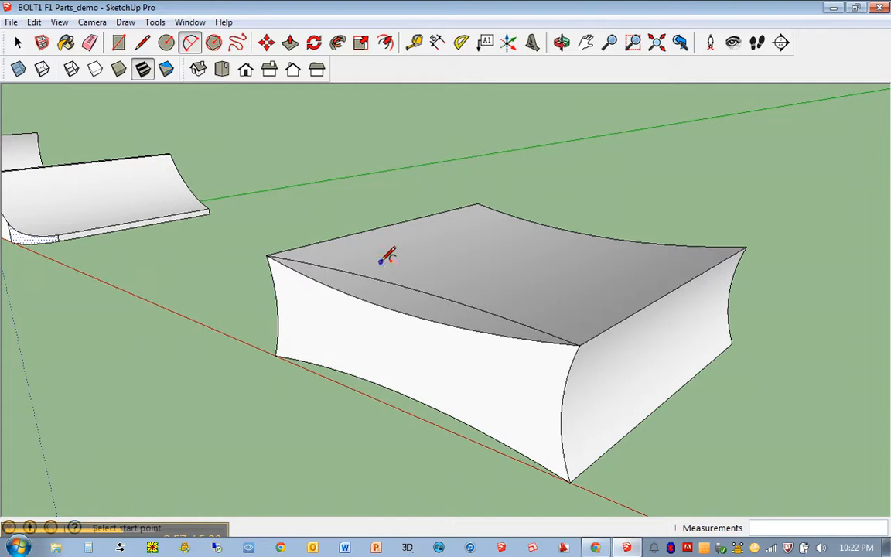
key(l)
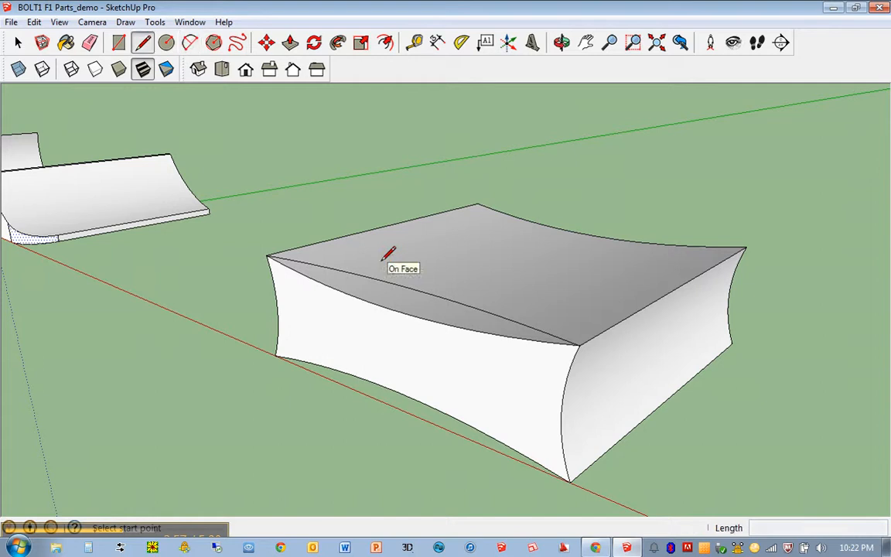
click(267, 254)
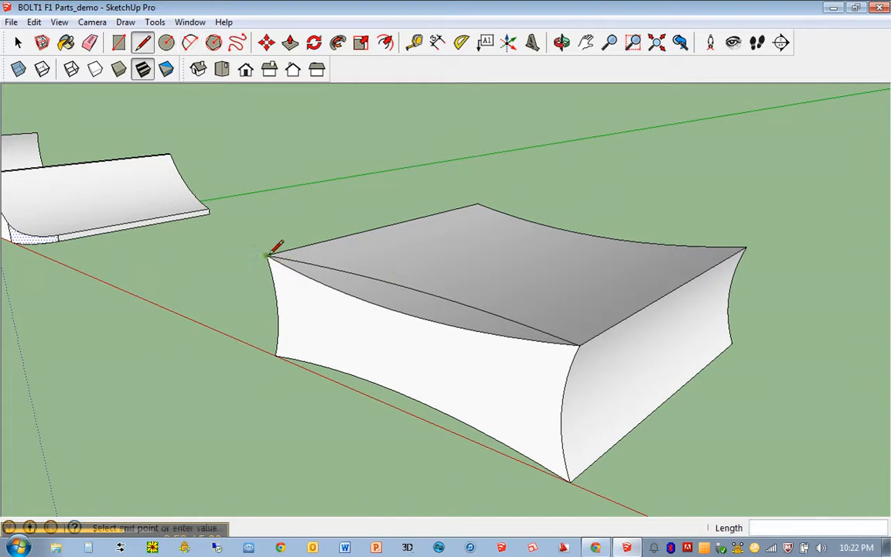
click(578, 344)
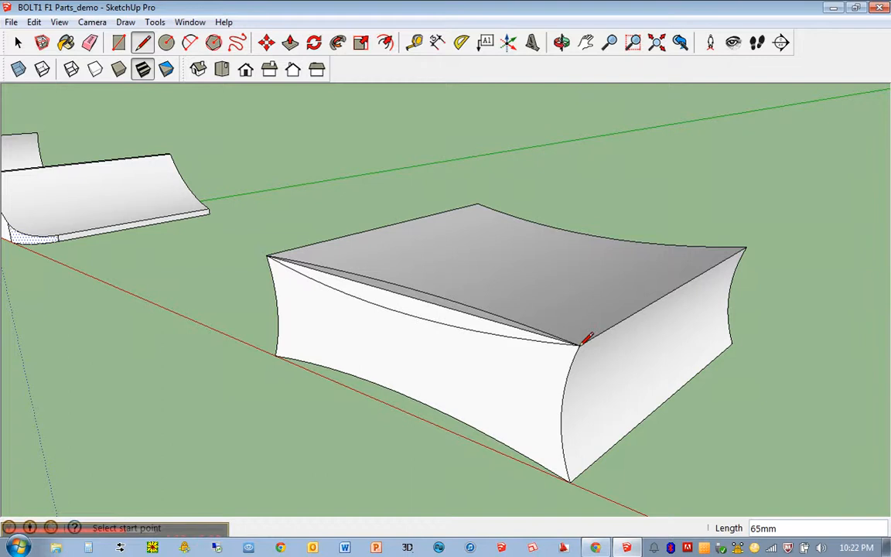
Erase the extra upright face between the straight line and the block's curved top front edge
scroll(342, 332, up, 3)
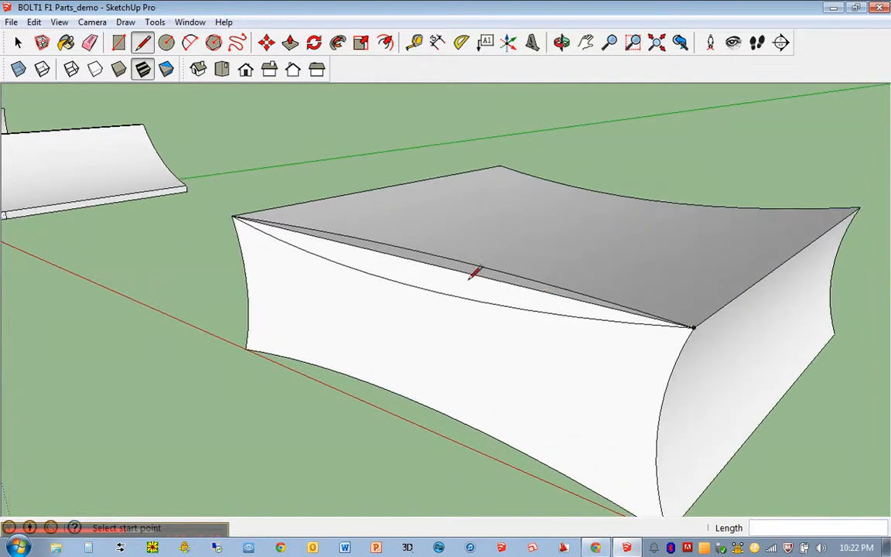
mouse_move(594, 275)
middle_down()
mouse_move(398, 253)
mouse_move(326, 210)
mouse_move(479, 261)
mouse_move(602, 286)
middle_up()
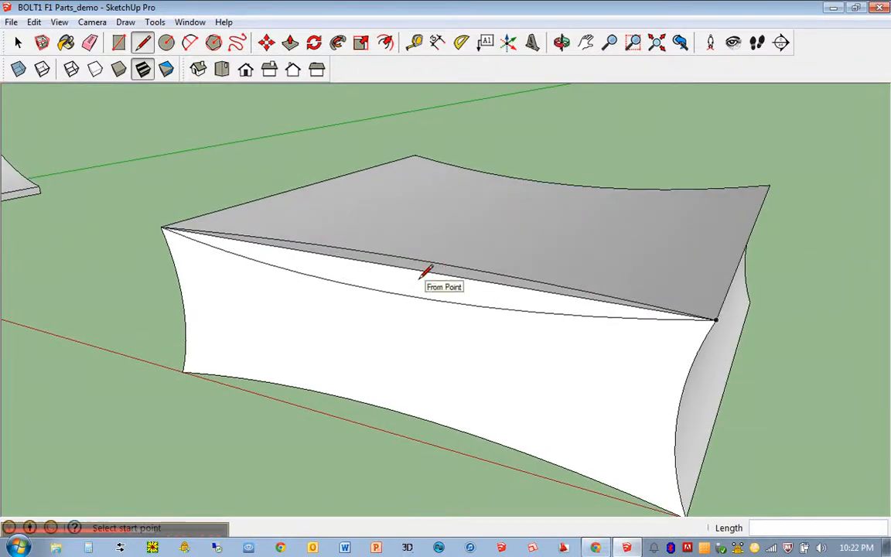
right_click(418, 283)
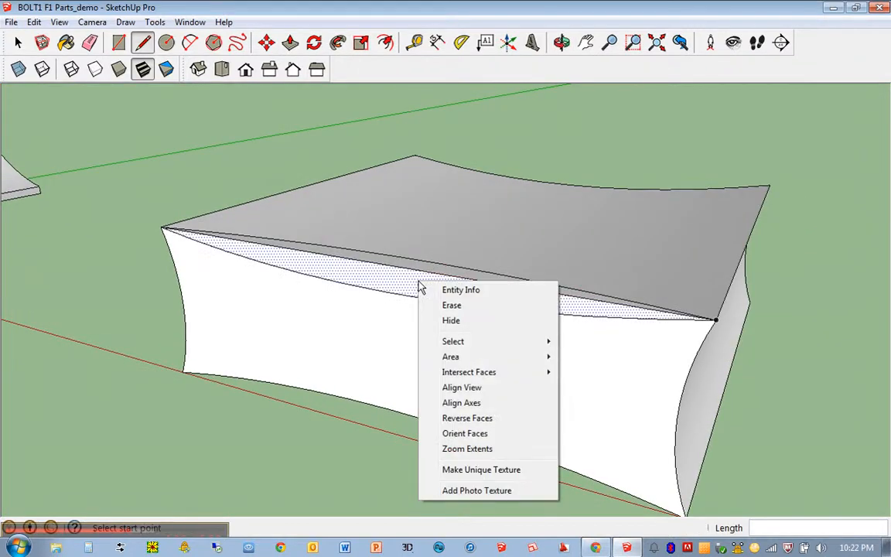
click(451, 306)
Push/Pull the thin arc-shaped face down through the block to its bottom front corner
mouse_move(636, 280)
middle_down()
mouse_move(459, 258)
mouse_move(388, 228)
mouse_move(555, 270)
mouse_move(618, 294)
mouse_move(620, 312)
mouse_move(675, 284)
middle_up()
key(l)
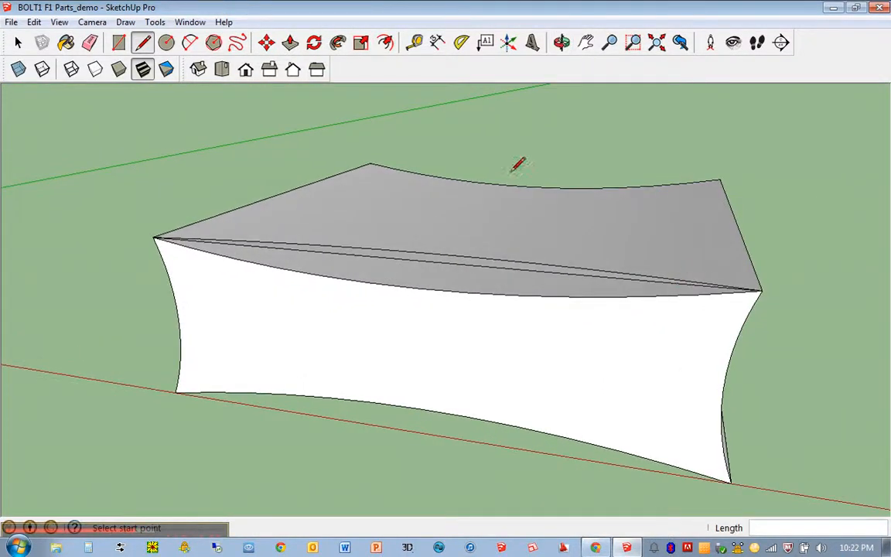
key(p)
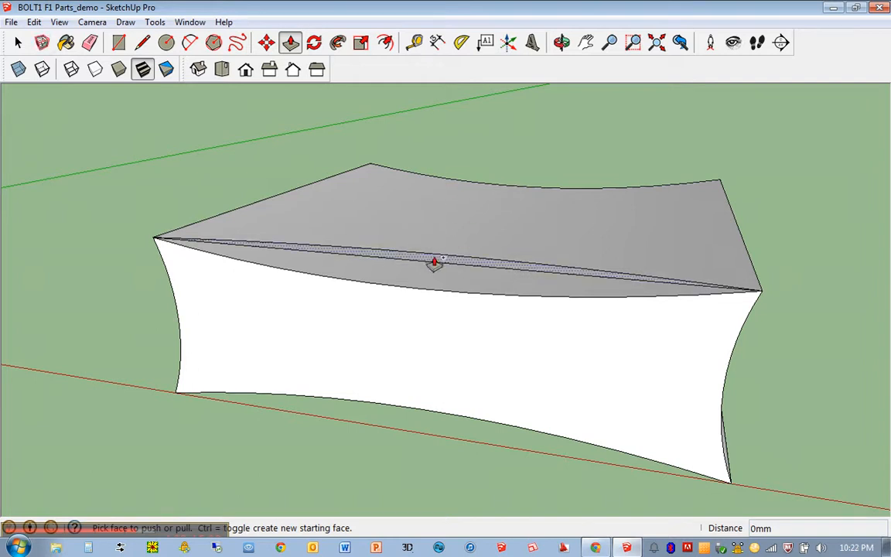
drag(433, 263, 731, 488)
Select the whole connected block including the extruded arc piece, and intersect its faces with the model
key(space)
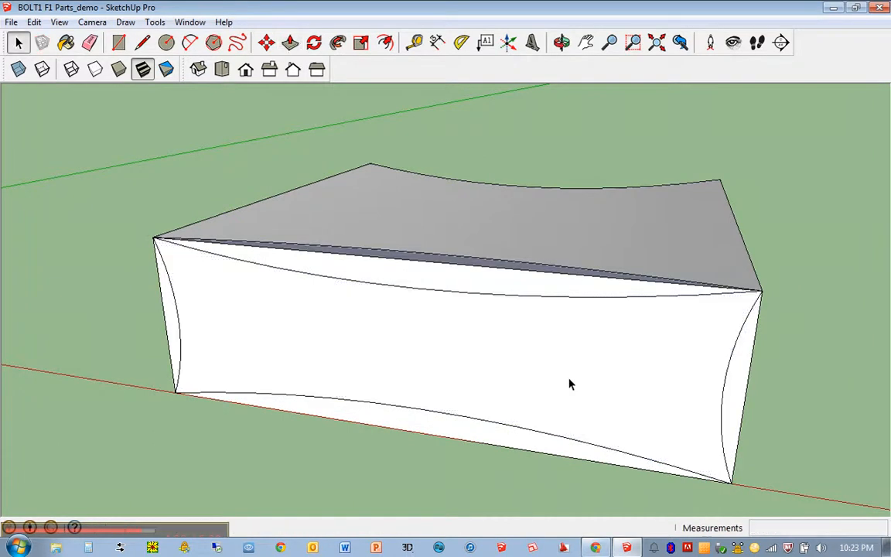
triple_click(473, 217)
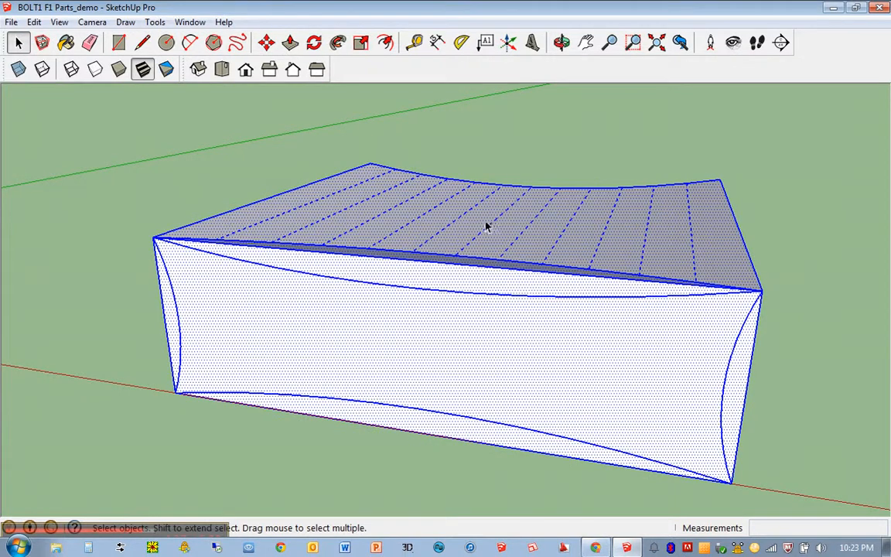
right_click(480, 219)
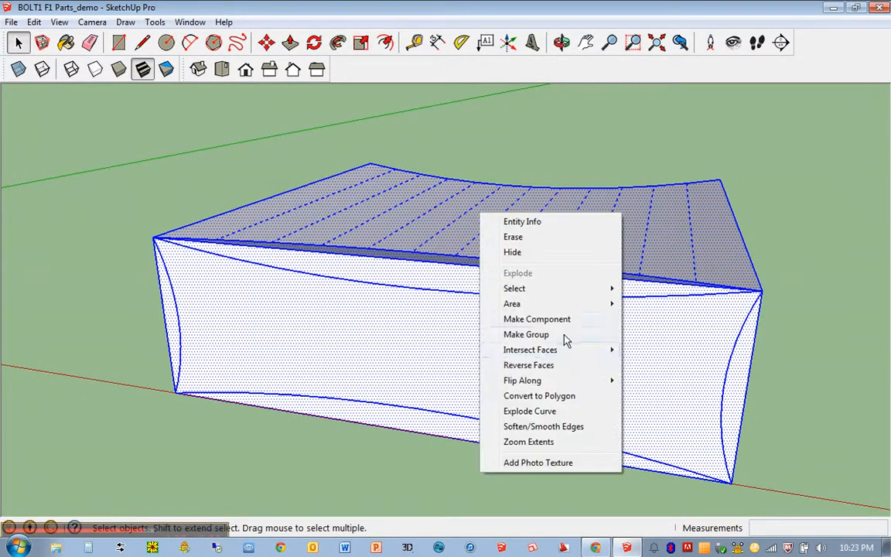
mouse_move(576, 354)
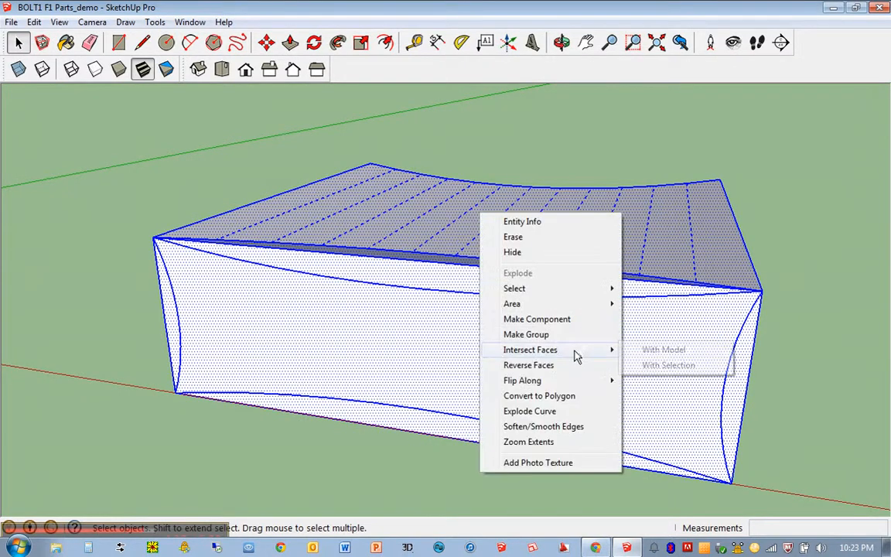
click(652, 352)
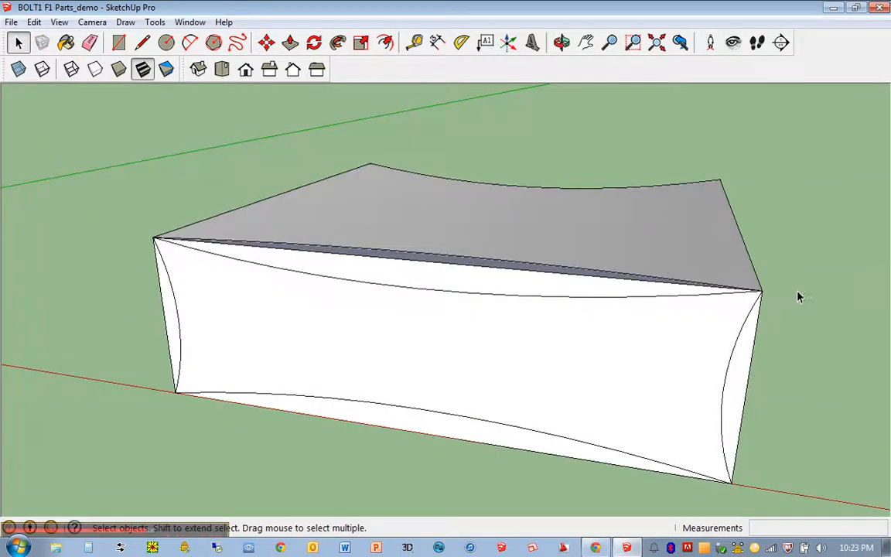
Erase the waste curves and straight edges along the top and bottom of the block's front end, outside the new concave face
mouse_move(797, 294)
middle_down()
mouse_move(588, 255)
mouse_move(564, 278)
mouse_move(661, 300)
mouse_move(720, 299)
mouse_move(739, 314)
middle_up()
key(e)
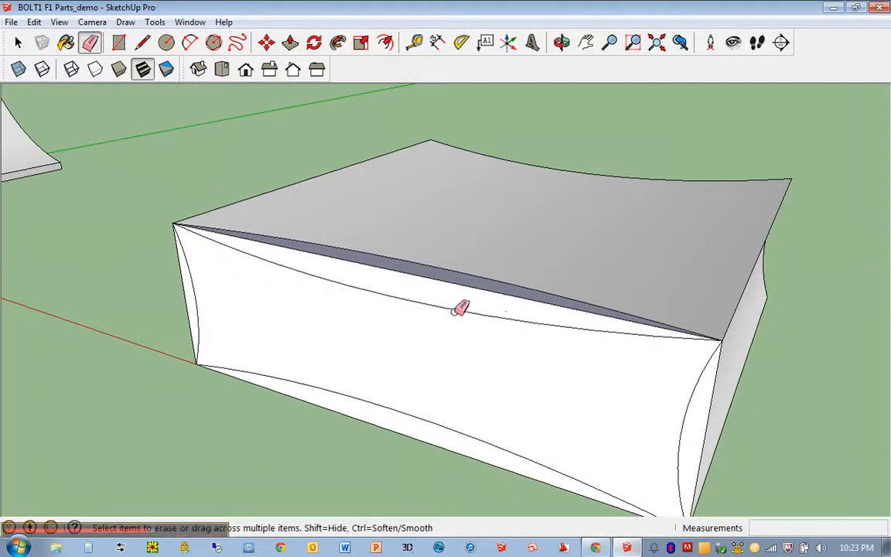
click(456, 312)
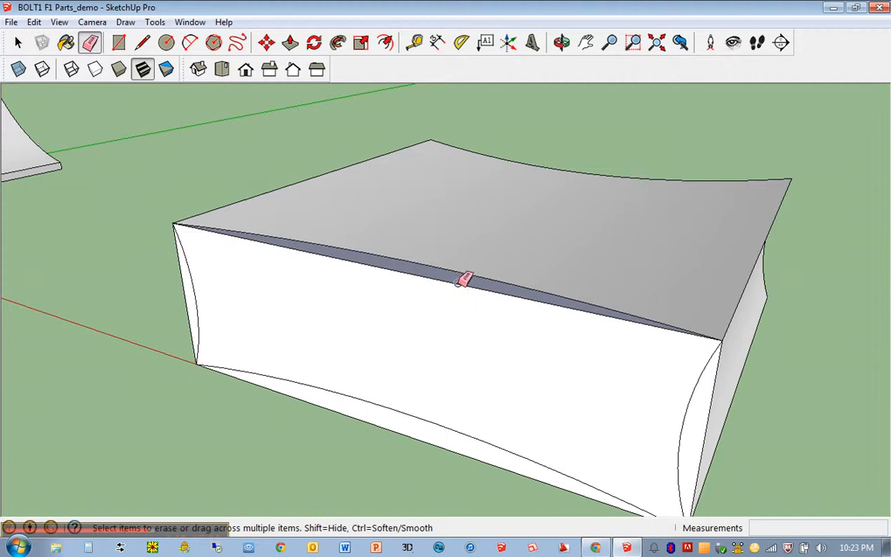
click(463, 280)
mouse_move(483, 282)
middle_down()
mouse_move(396, 214)
mouse_move(378, 229)
middle_up()
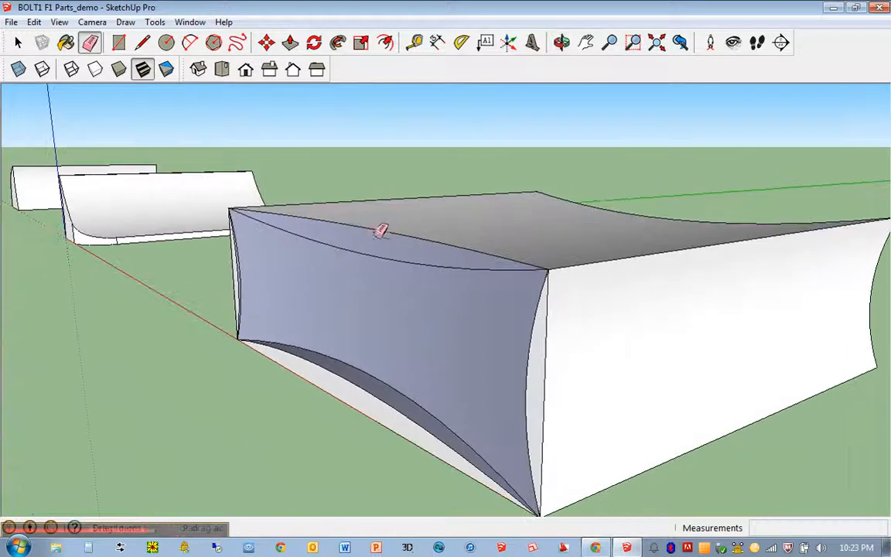
click(377, 416)
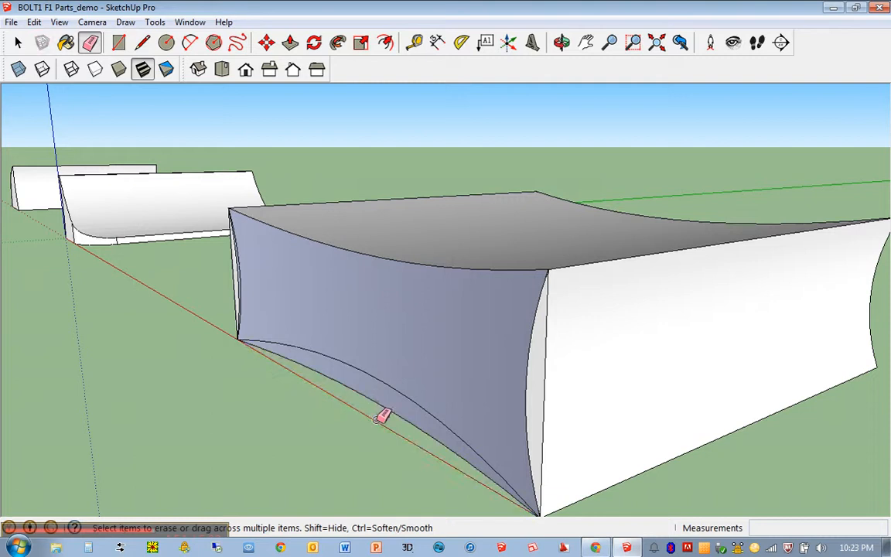
click(385, 407)
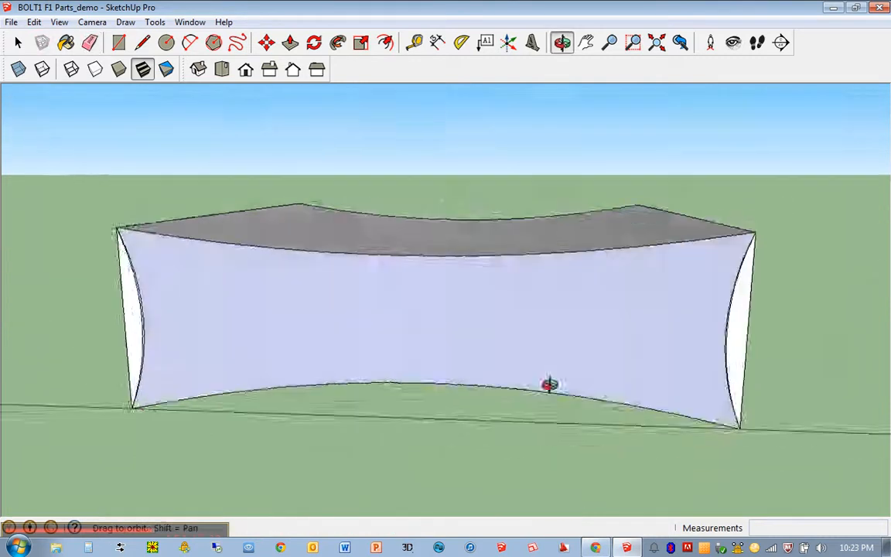